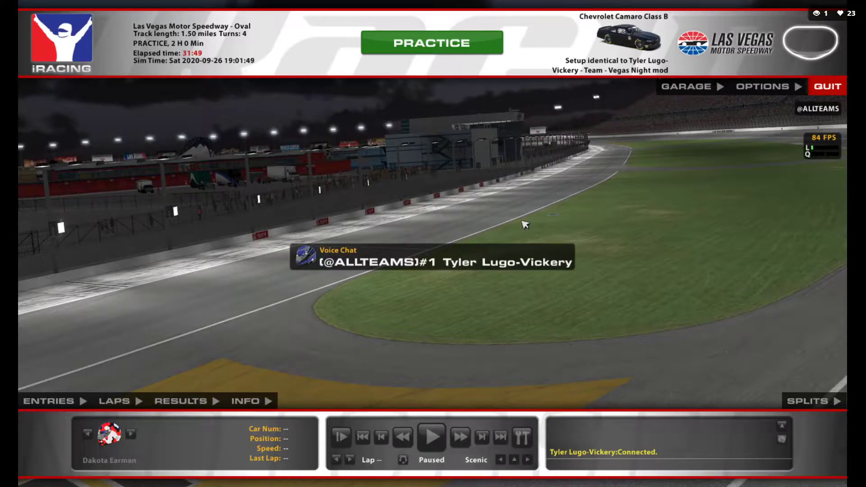
Open the car's garage and bring up the chassis settings of the loaded setup
key(v)
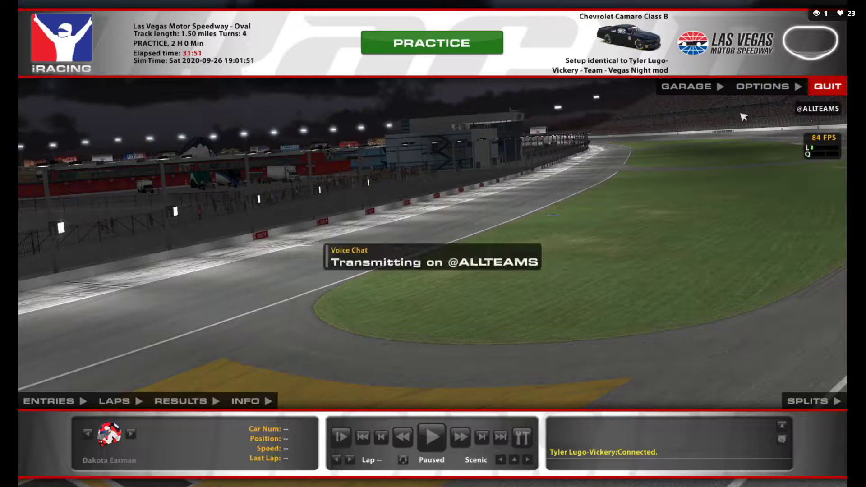
click(690, 90)
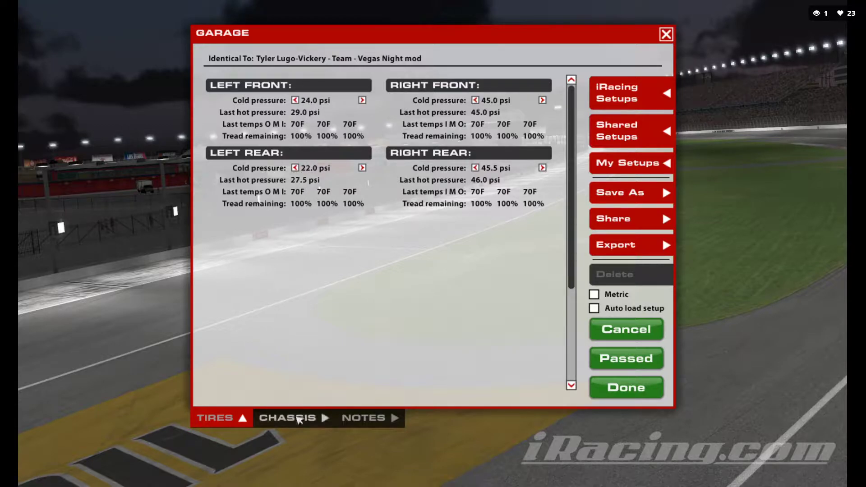
click(289, 418)
click(239, 419)
click(280, 419)
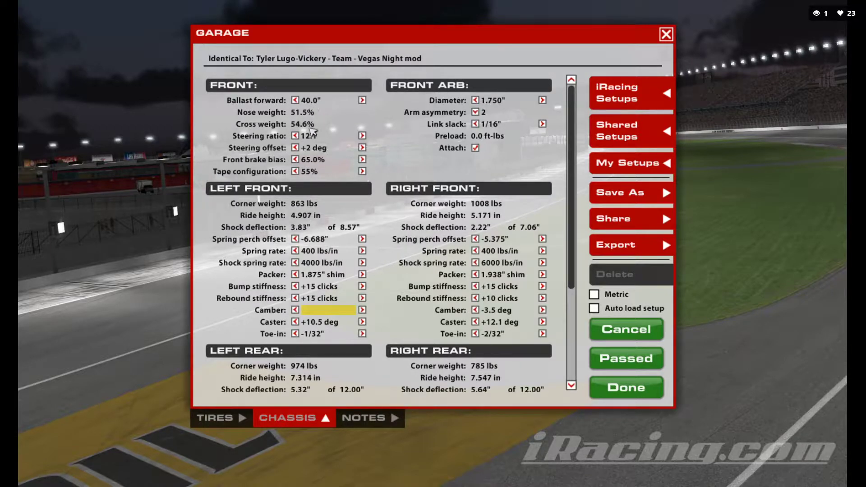
Examine the chassis settings from the front weights and anti-roll bar through all four corners to the rear end ratio
mouse_move(306, 131)
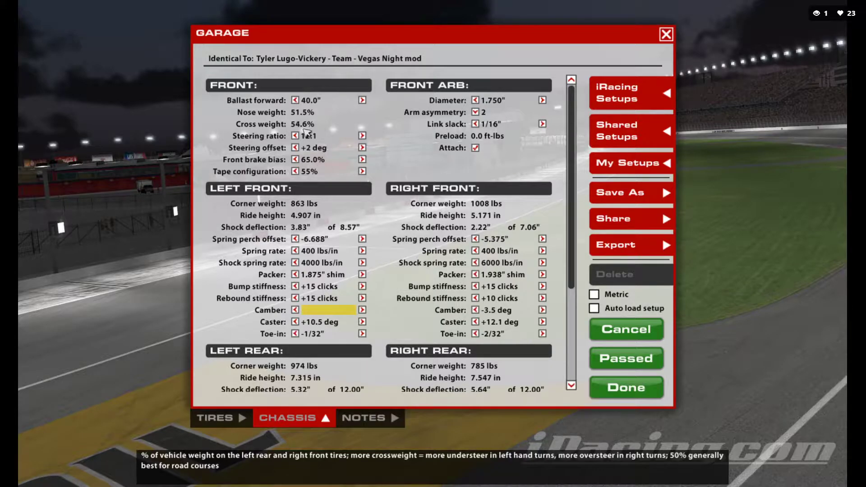
scroll(304, 131, down, 1)
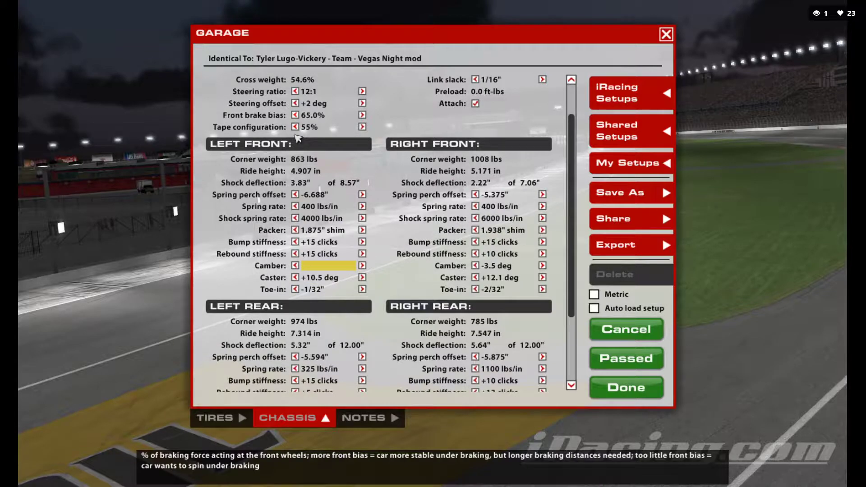
scroll(299, 139, up, 1)
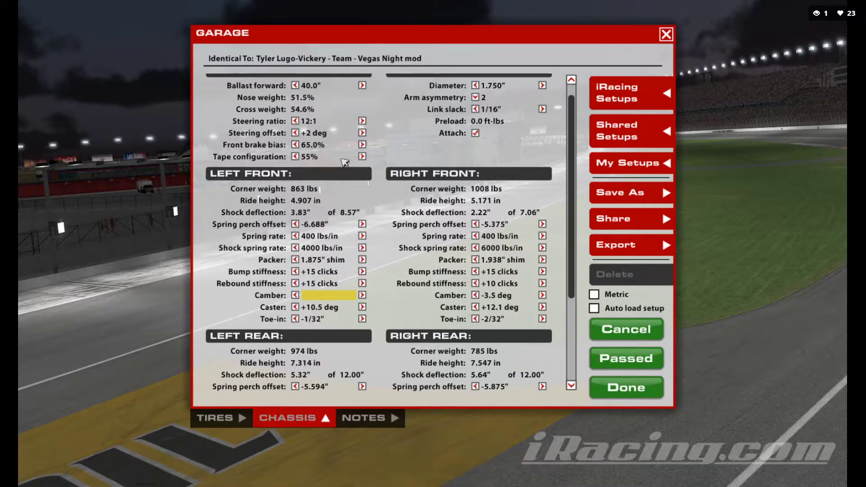
scroll(338, 169, down, 1)
scroll(338, 168, up, 1)
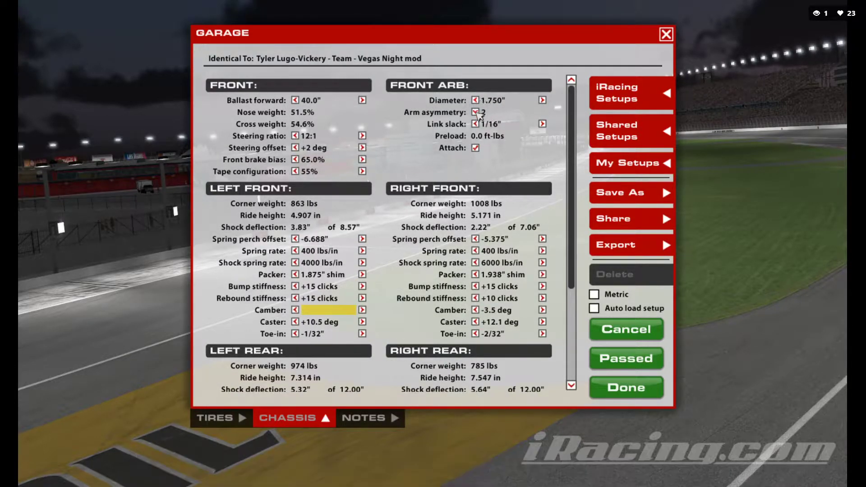
scroll(482, 131, down, 1)
scroll(482, 133, down, 2)
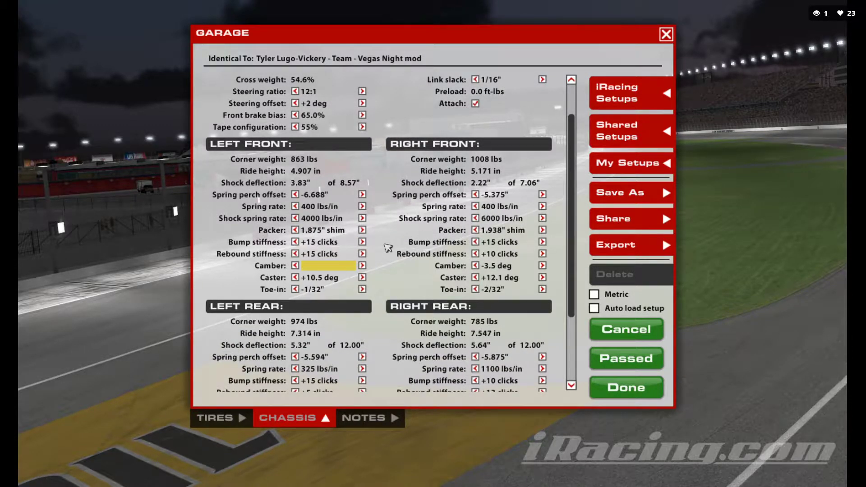
scroll(386, 246, down, 2)
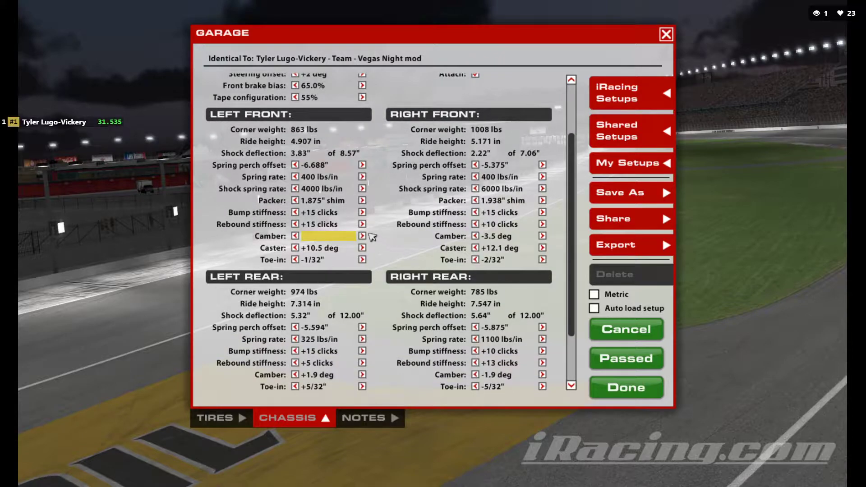
scroll(373, 237, down, 2)
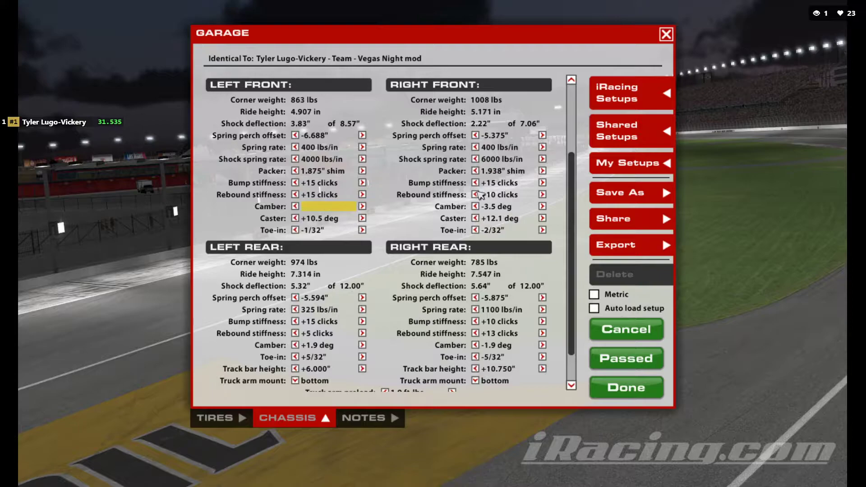
scroll(381, 230, down, 1)
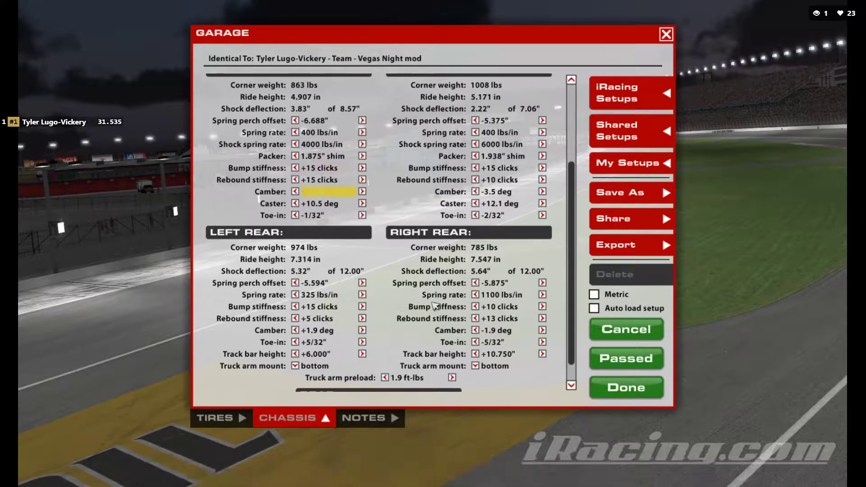
scroll(429, 307, down, 2)
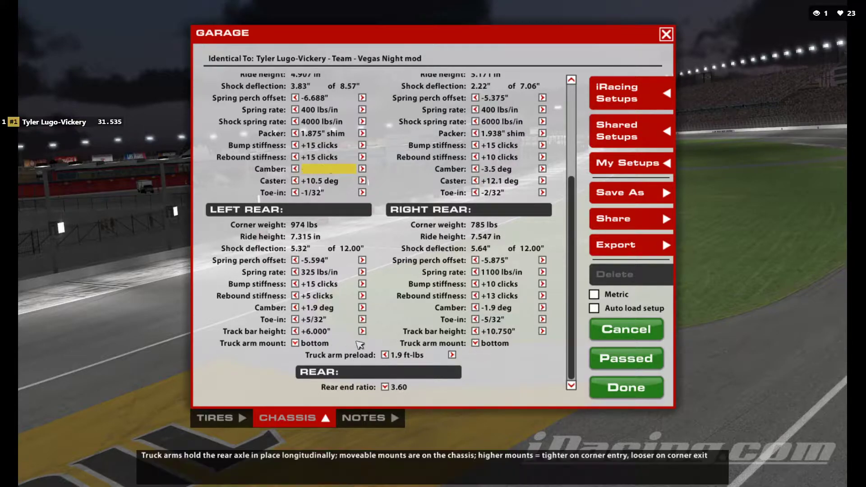
mouse_move(405, 344)
click(404, 388)
click(406, 391)
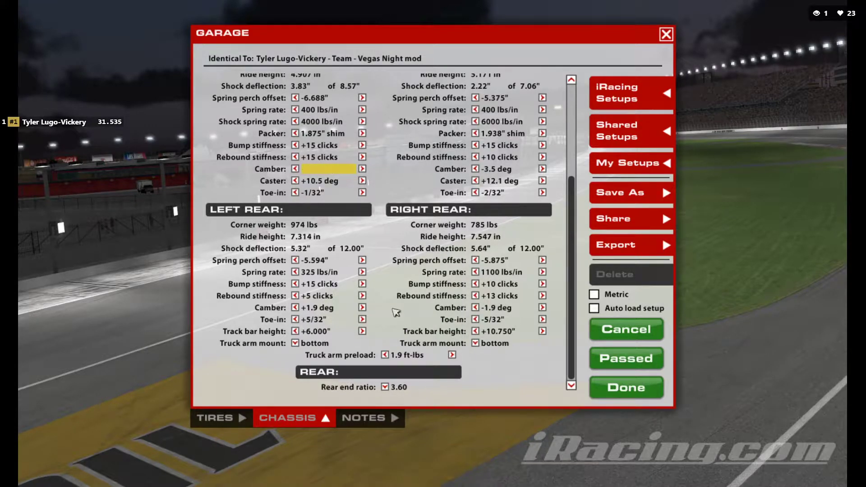
scroll(402, 315, up, 1)
scroll(401, 315, up, 9)
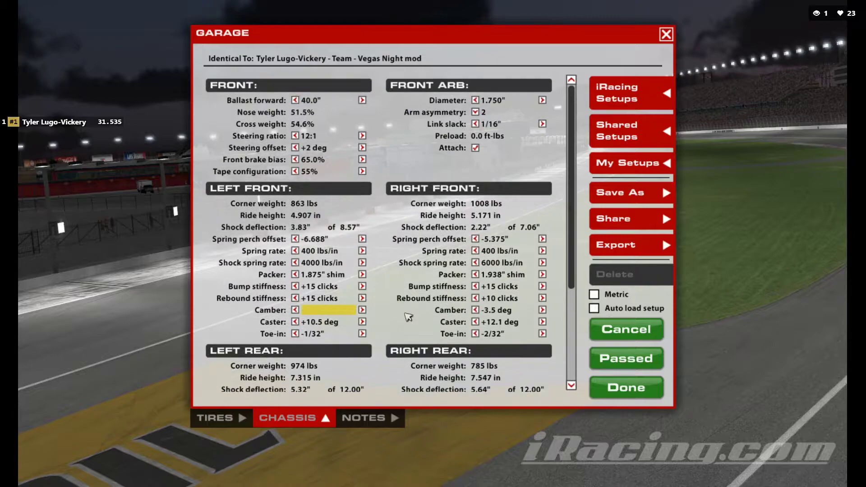
scroll(412, 313, down, 8)
scroll(412, 313, down, 2)
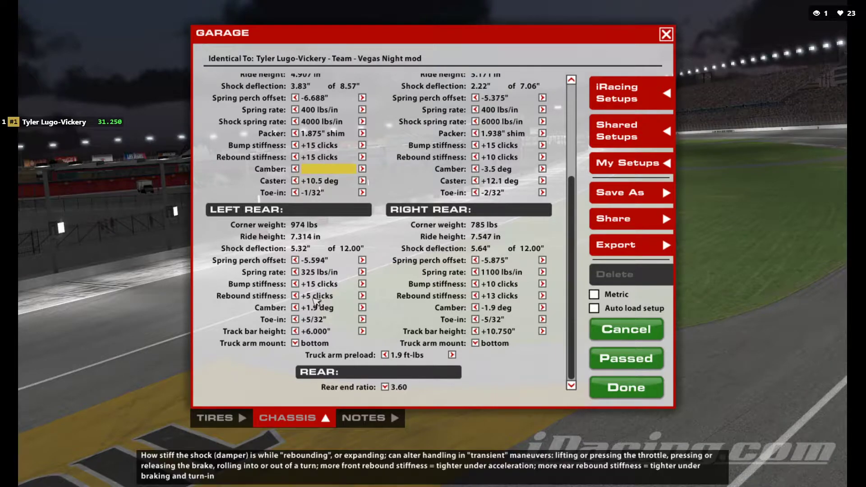
scroll(315, 301, up, 1)
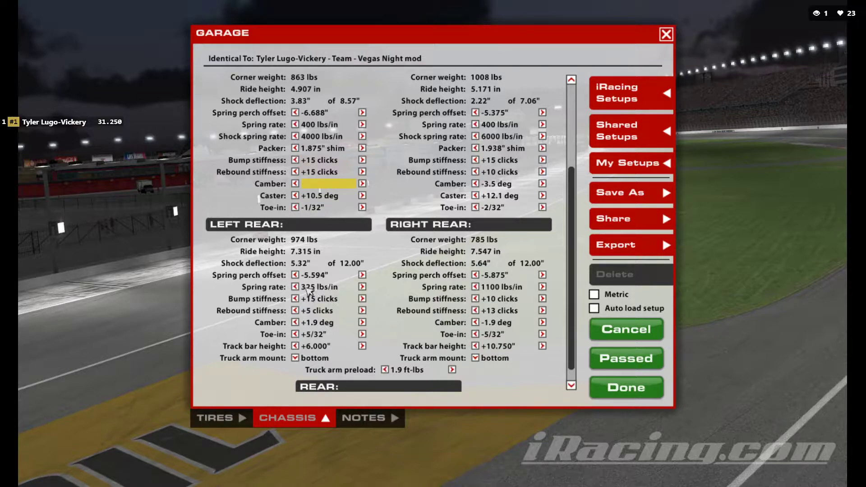
Try raising the left rear spring rate to 350 and 425 lbs/in, applying each value
click(363, 287)
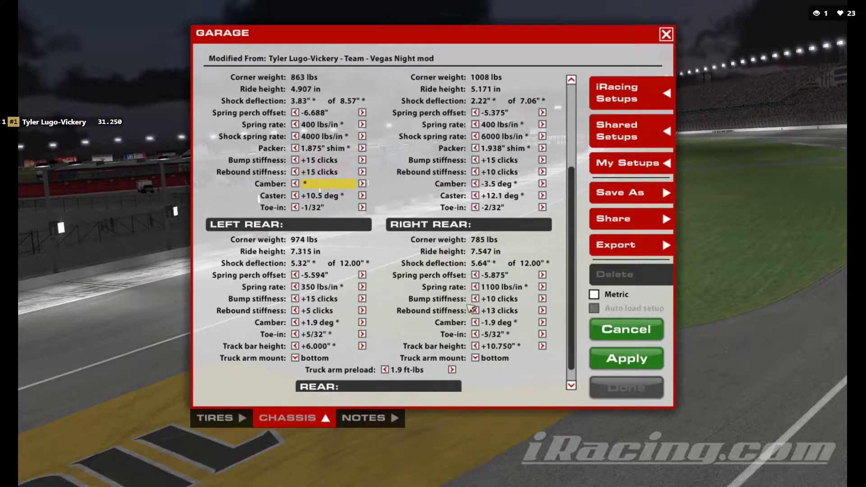
click(595, 359)
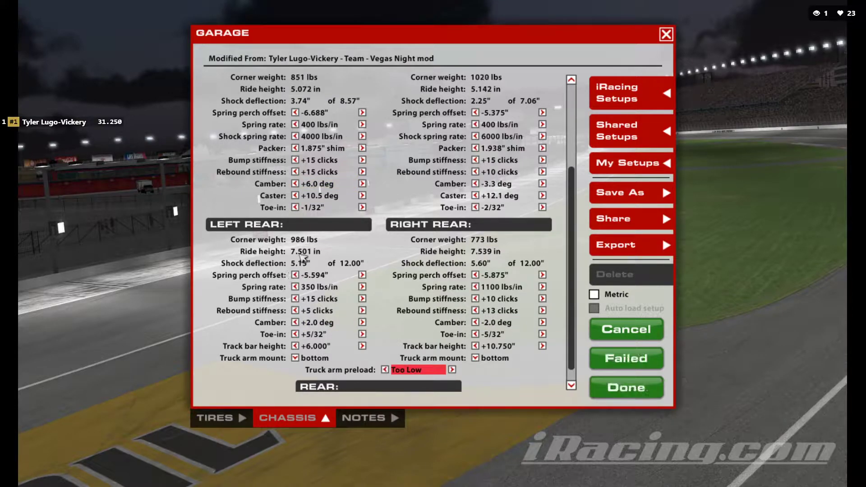
click(363, 287)
click(362, 287)
click(362, 287)
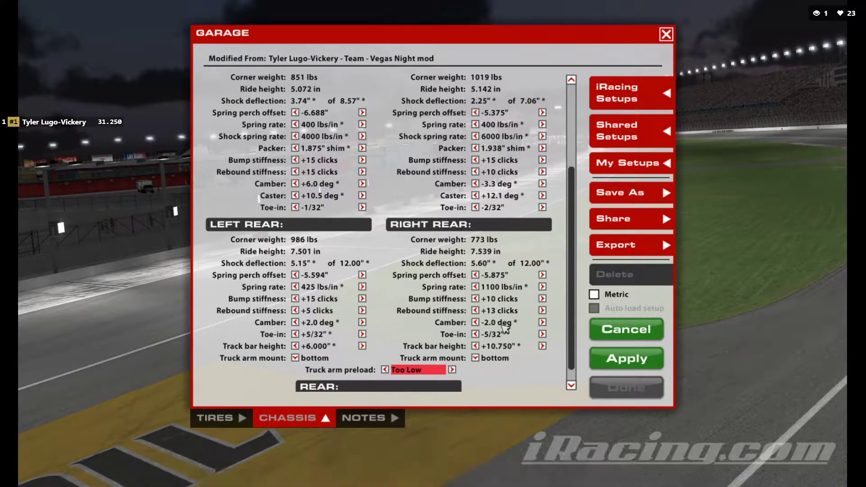
click(607, 359)
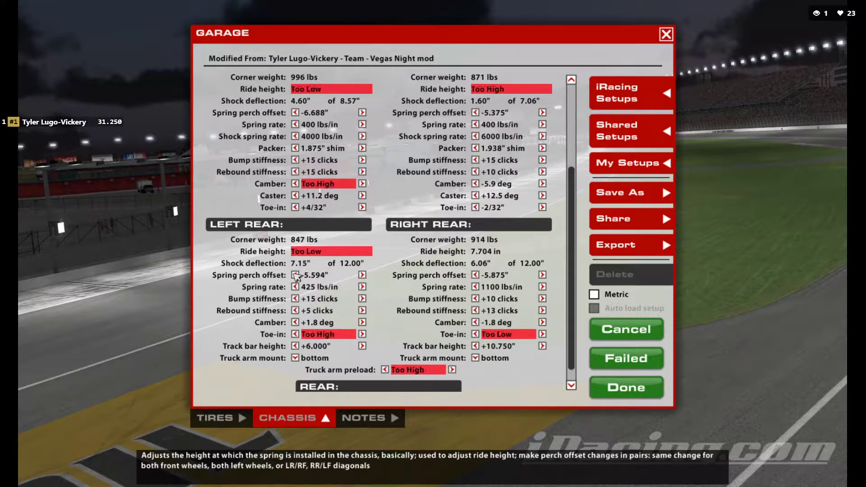
Reload the shared Vegas Night mod setup without saving the current one
click(617, 129)
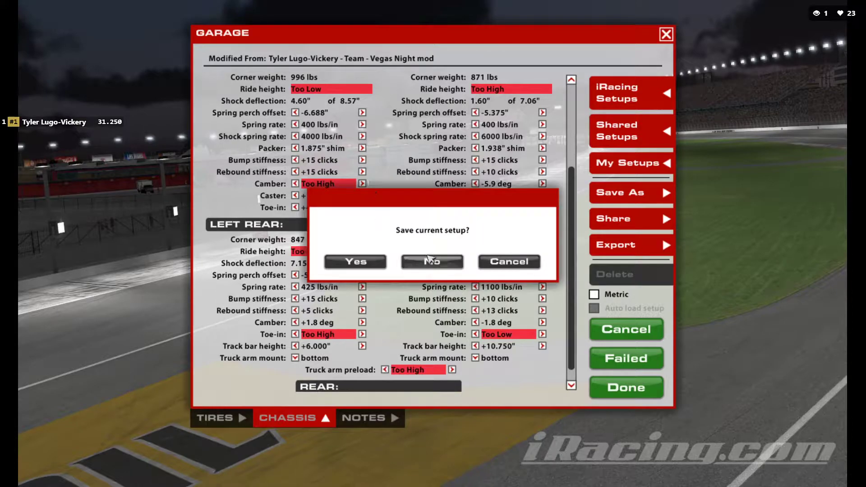
click(431, 259)
double_click(339, 172)
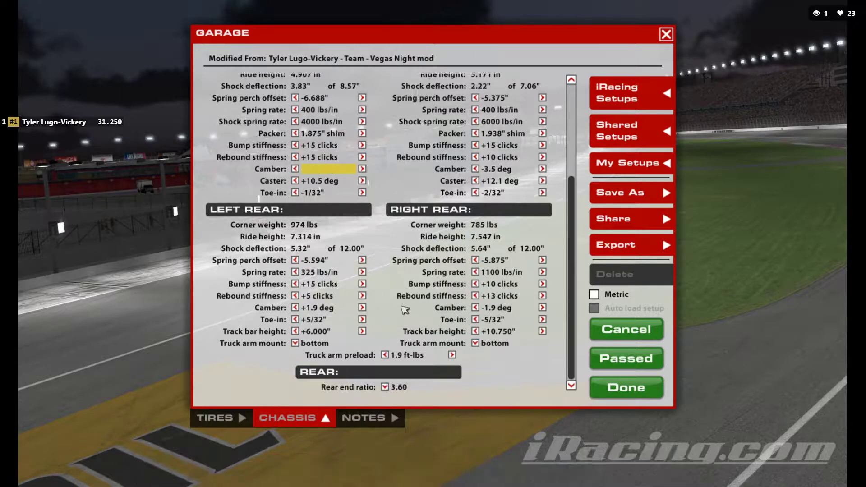
Review the chassis settings, close the garage with this setup and enter the practice session
scroll(397, 323, up, 2)
scroll(399, 323, down, 2)
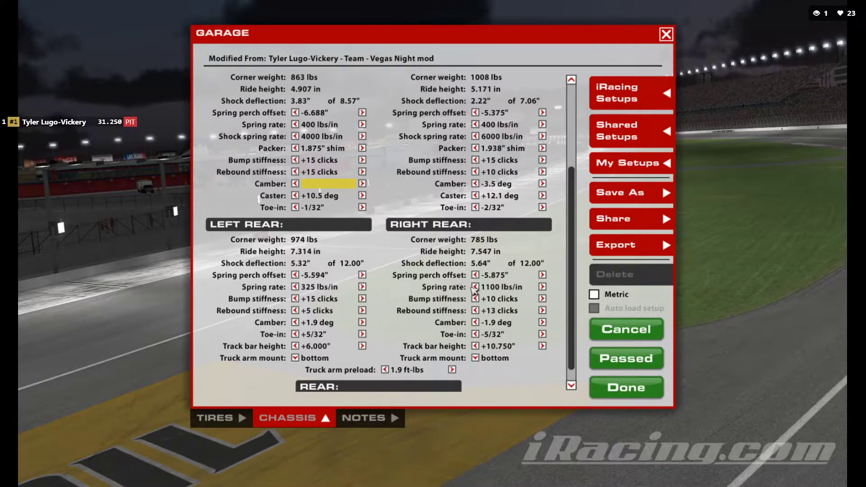
scroll(497, 356, down, 1)
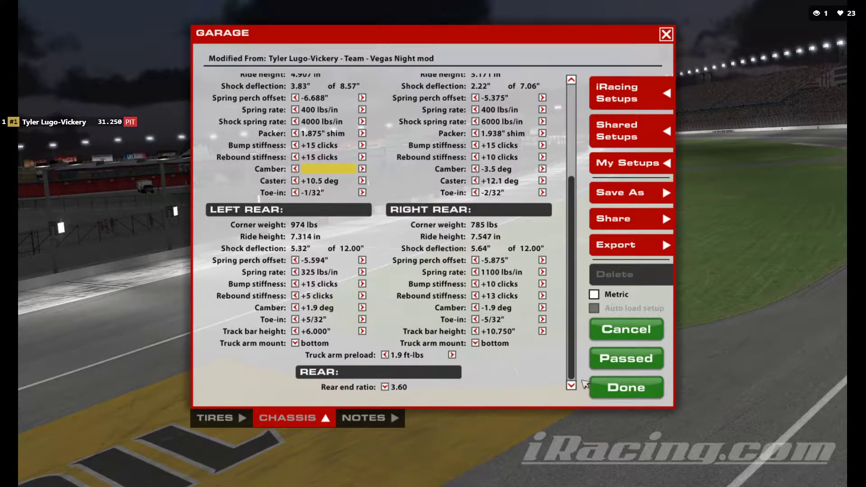
scroll(522, 343, up, 3)
scroll(522, 343, up, 5)
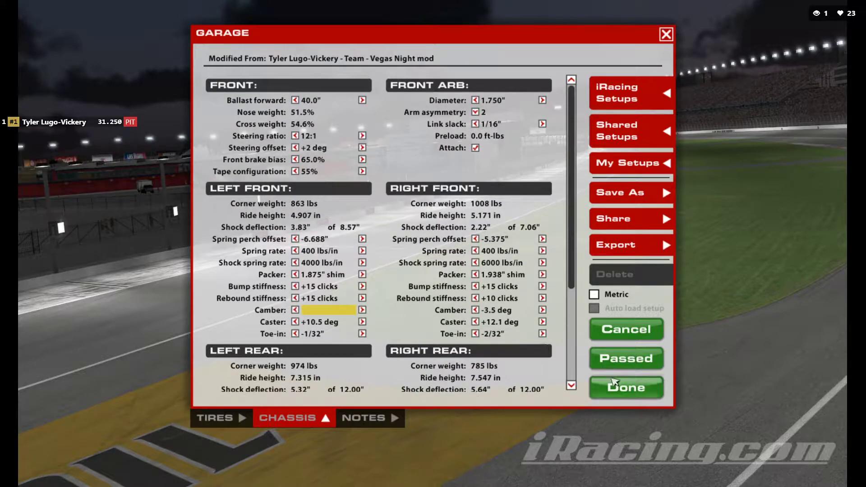
click(616, 388)
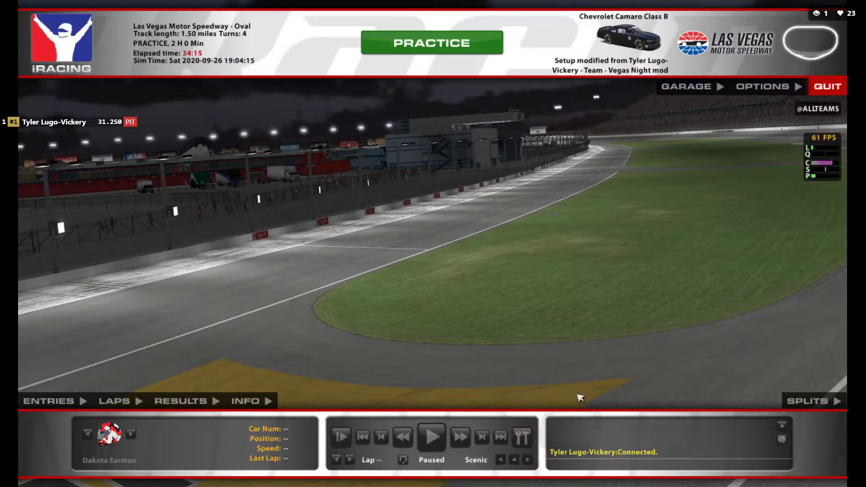
key(v)
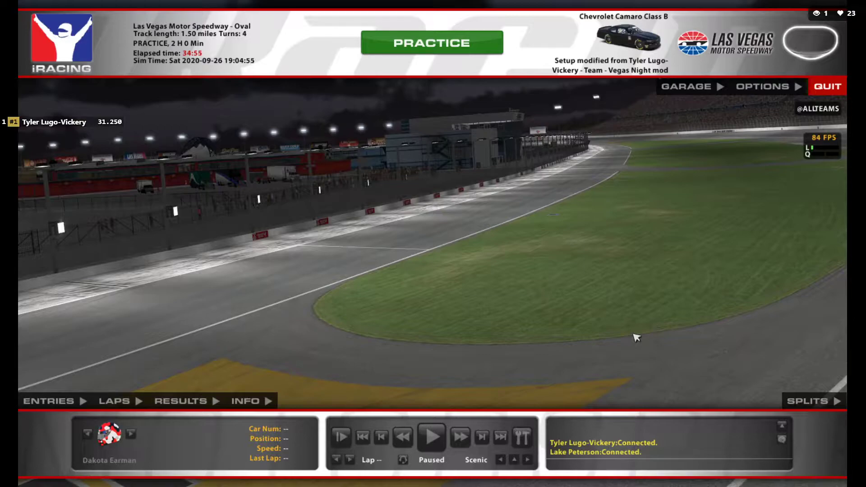
click(497, 44)
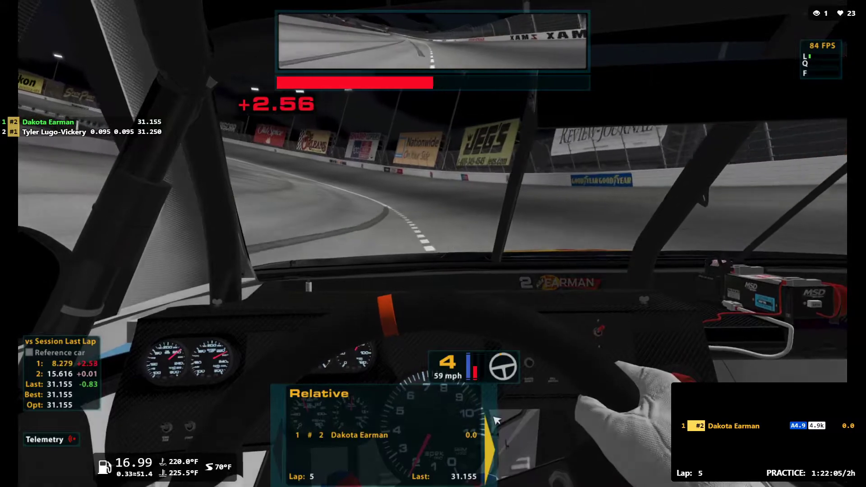
Bring up the session standings in the cockpit and exit the car to the session screen
key(F4)
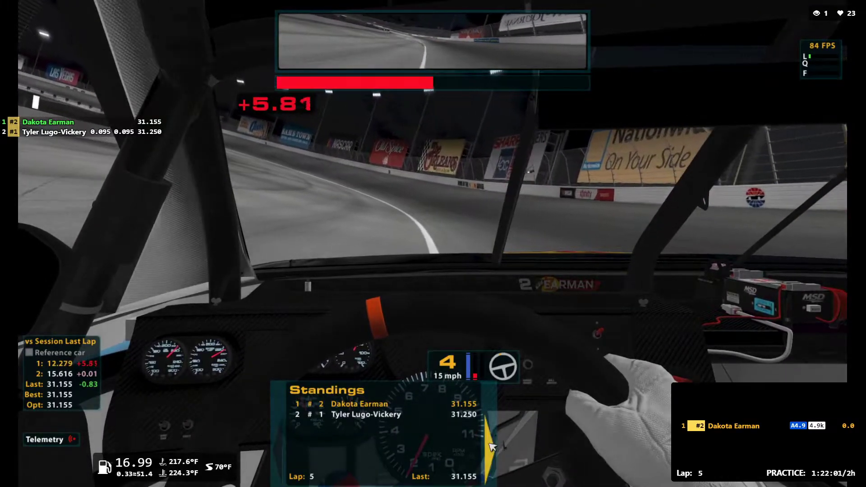
mouse_move(42, 23)
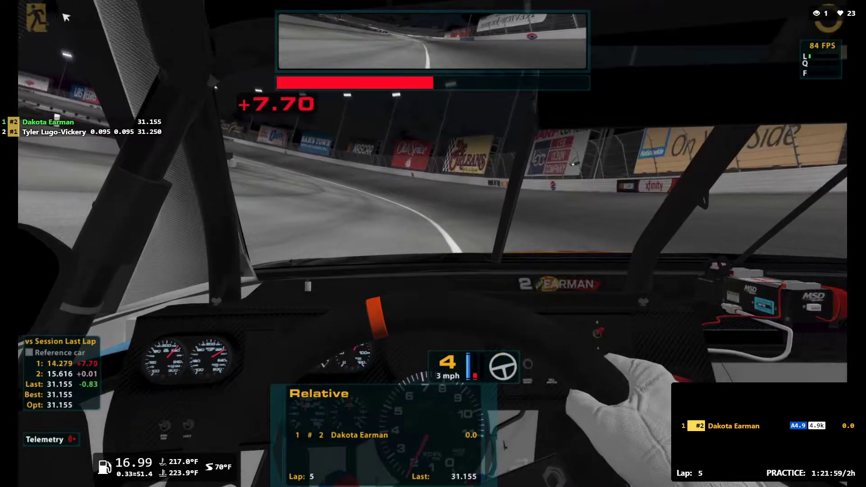
click(41, 23)
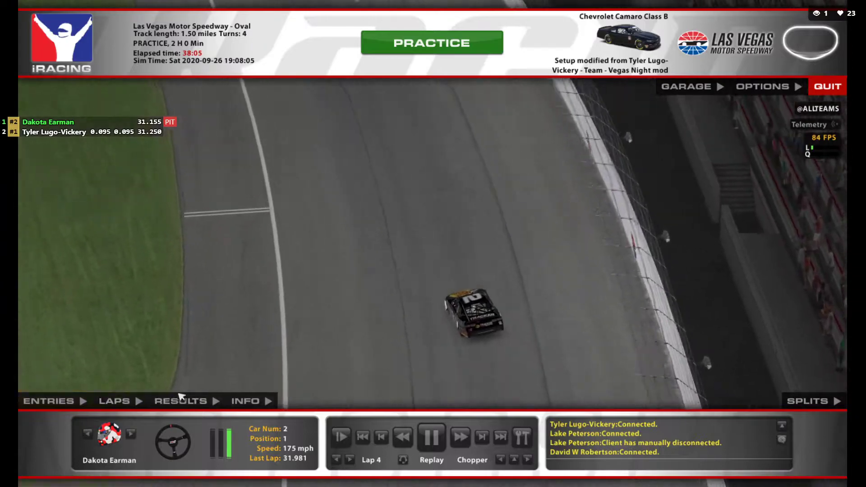
Check the practice results and the session information
click(183, 402)
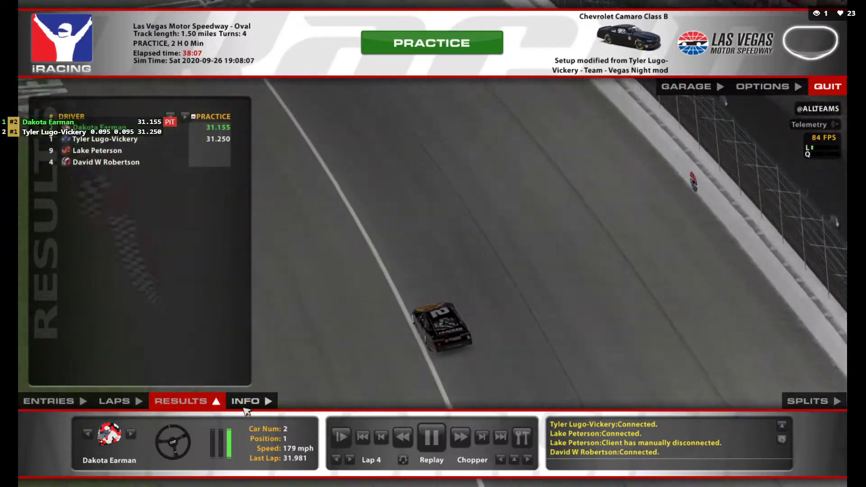
click(248, 402)
click(248, 403)
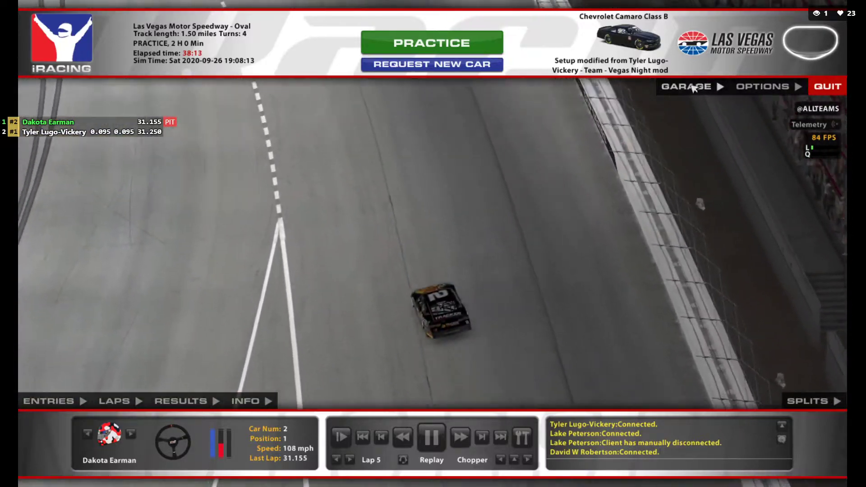
Open the garage and examine the tires' last hot pressures, temperatures and remaining tread
click(686, 86)
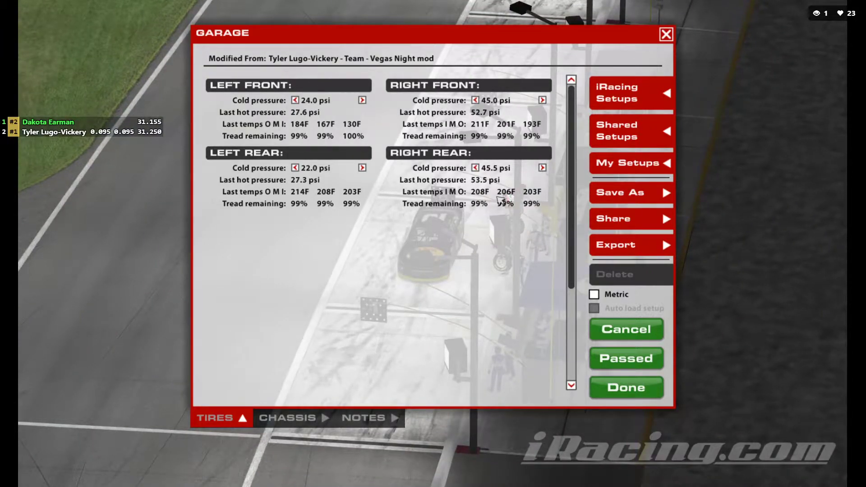
mouse_move(480, 182)
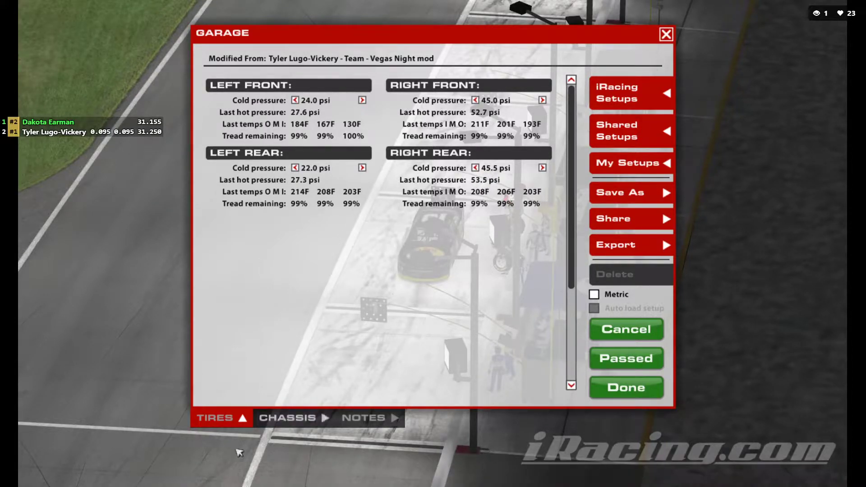
Open the chassis settings, and in MoTeC examine the splitter heights and ride heights over all of Lap 2
click(311, 418)
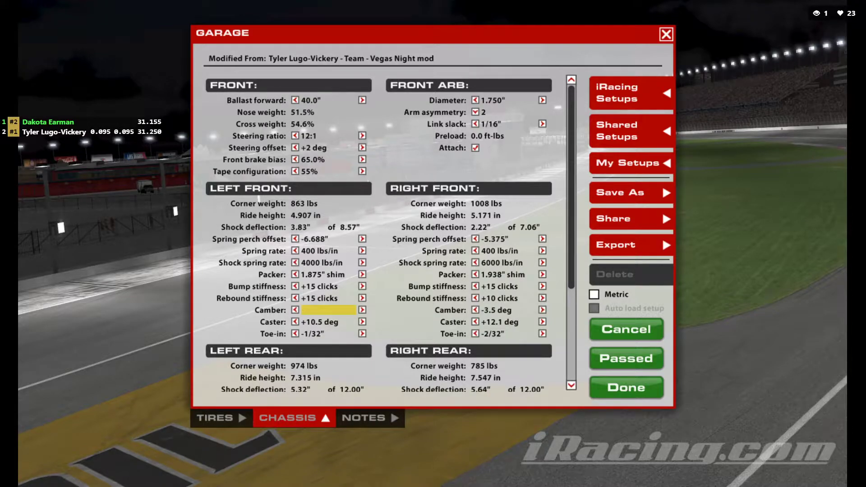
key(alt+Tab)
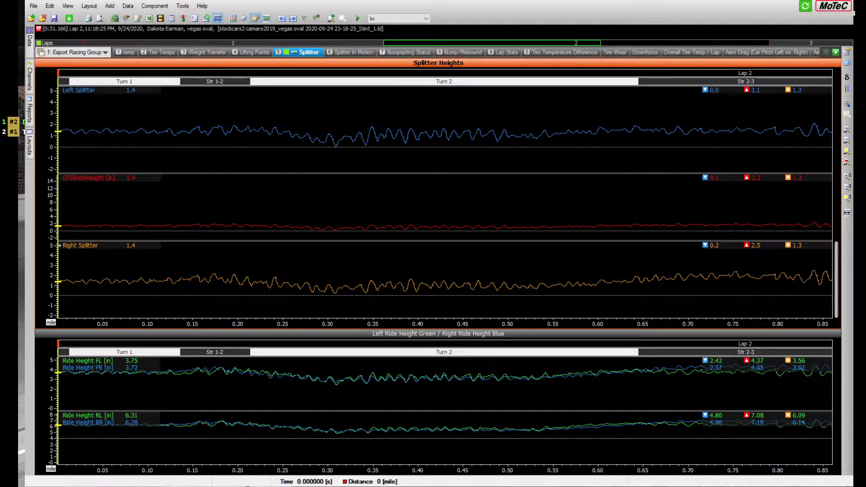
mouse_move(717, 93)
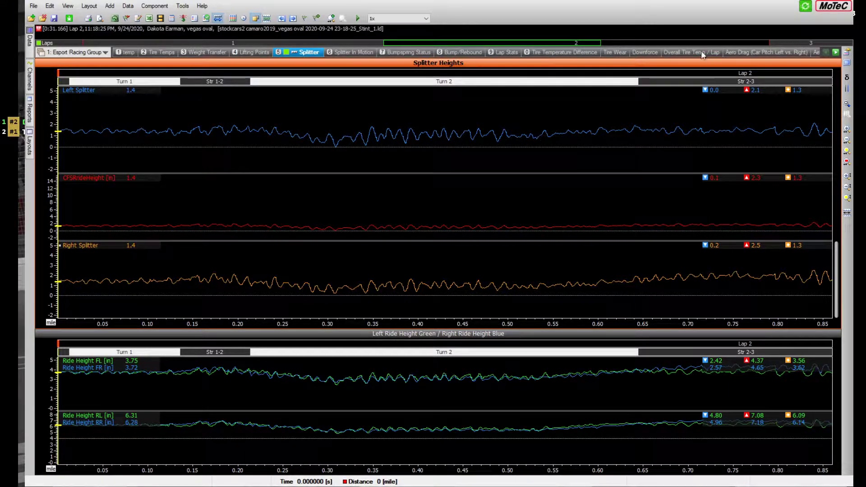
double_click(695, 39)
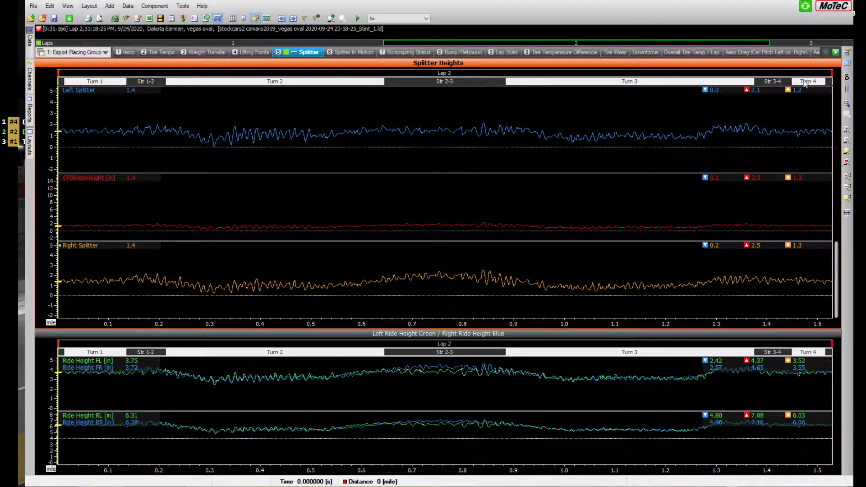
mouse_move(718, 251)
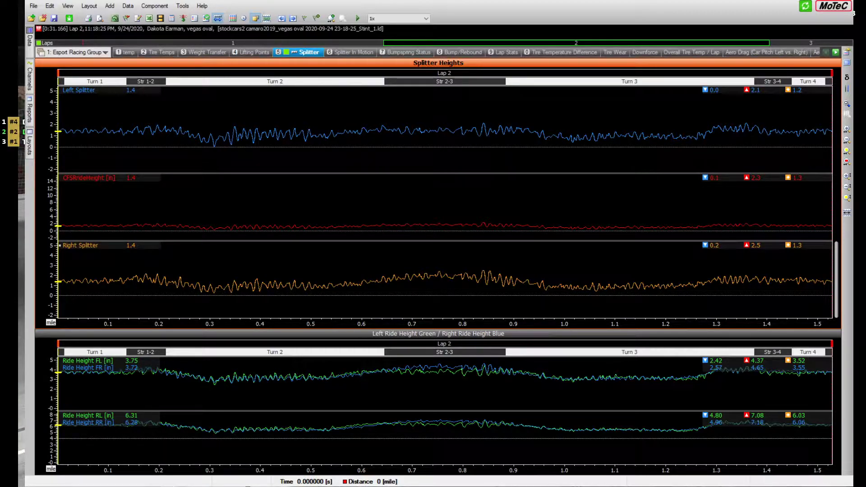
Switch back to iRacing, set the left front and right front shock spring rates to 6500 lbs/in and apply
key(alt+Tab)
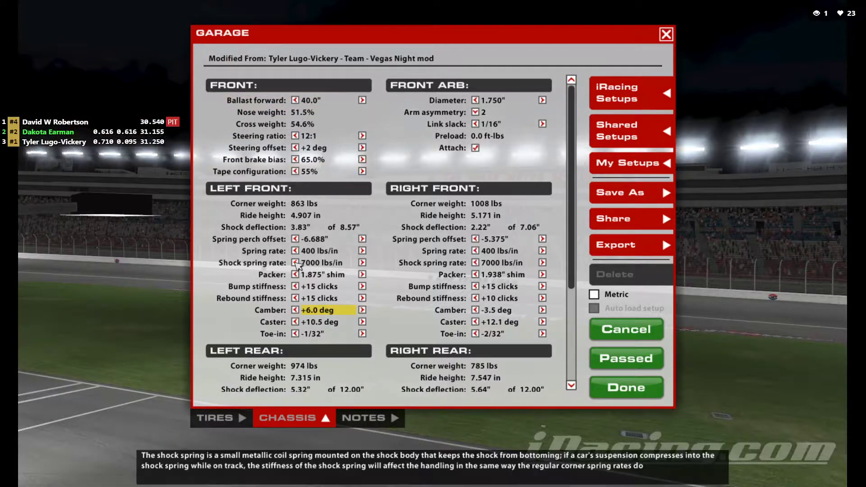
click(296, 264)
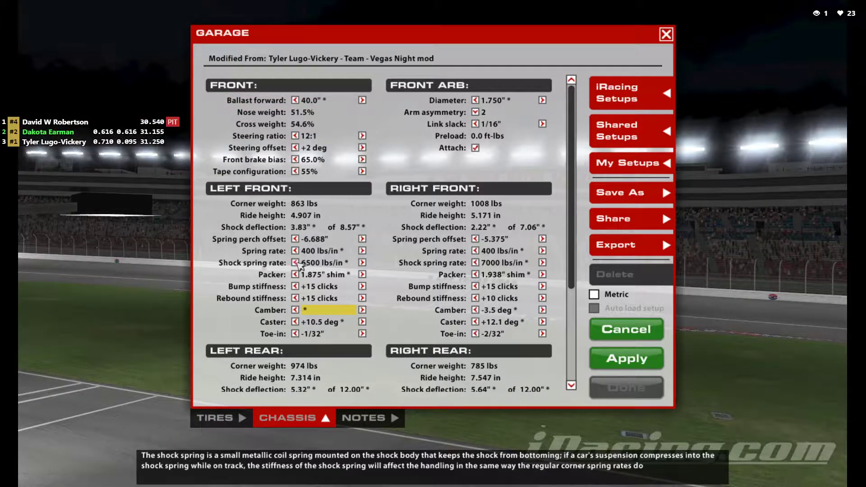
click(476, 266)
click(475, 265)
click(476, 265)
click(624, 357)
Set the right front and left front packers to 1.813" shim and apply the changes
click(476, 274)
click(476, 274)
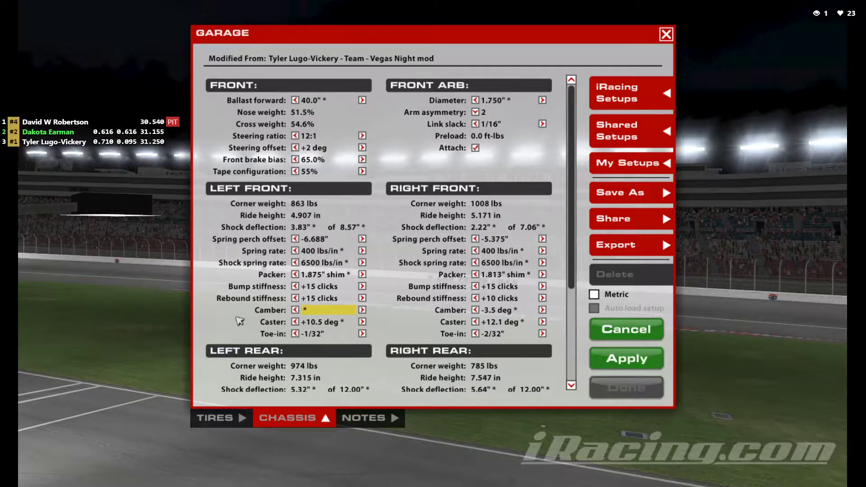
click(295, 275)
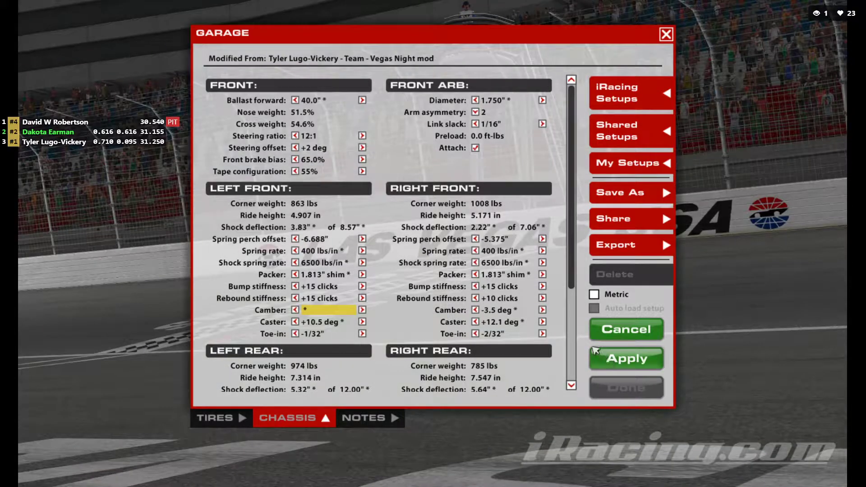
click(607, 359)
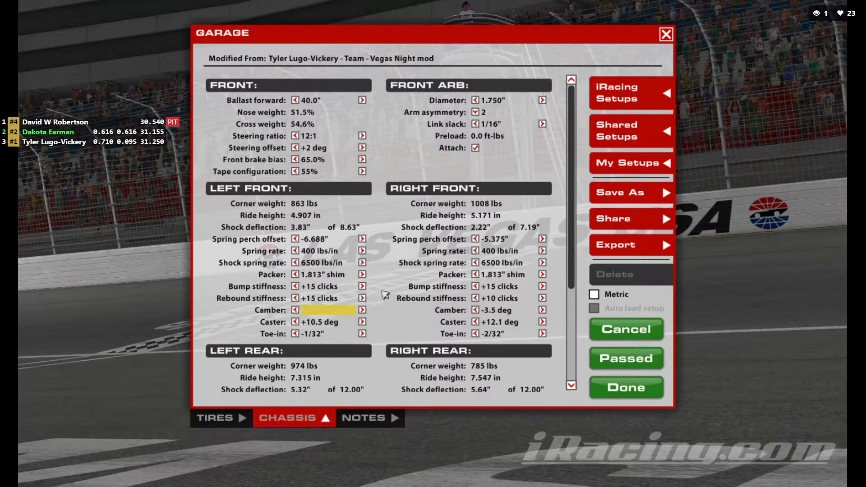
Set the left front bump stiffness and rebound stiffness to +32 clicks each
click(363, 287)
click(363, 287)
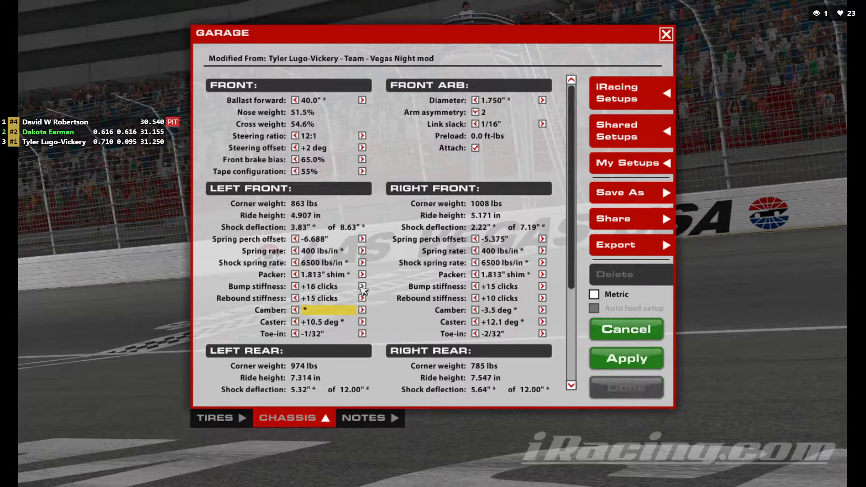
click(362, 287)
click(363, 286)
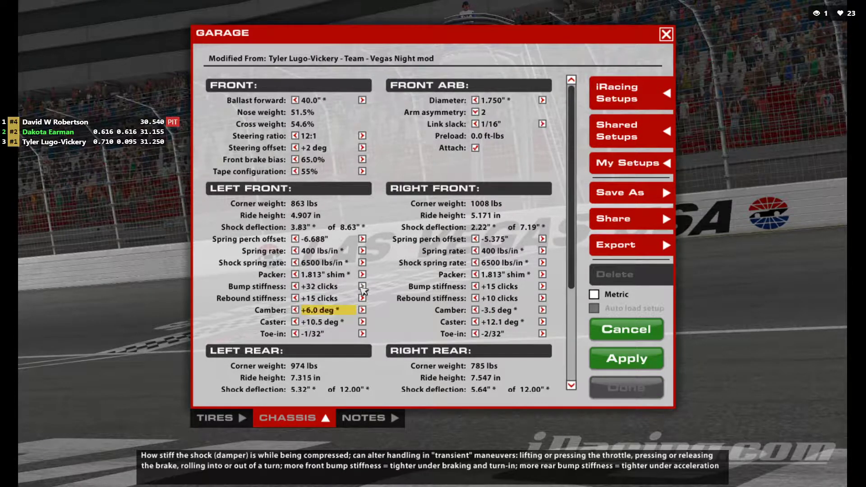
click(363, 299)
click(364, 299)
click(363, 298)
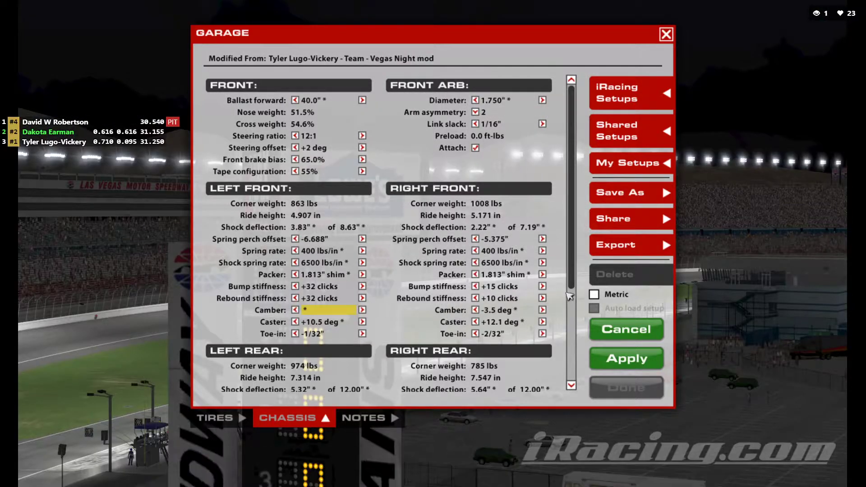
Raise the right front bump stiffness and rebound stiffness to +32 clicks each
click(543, 287)
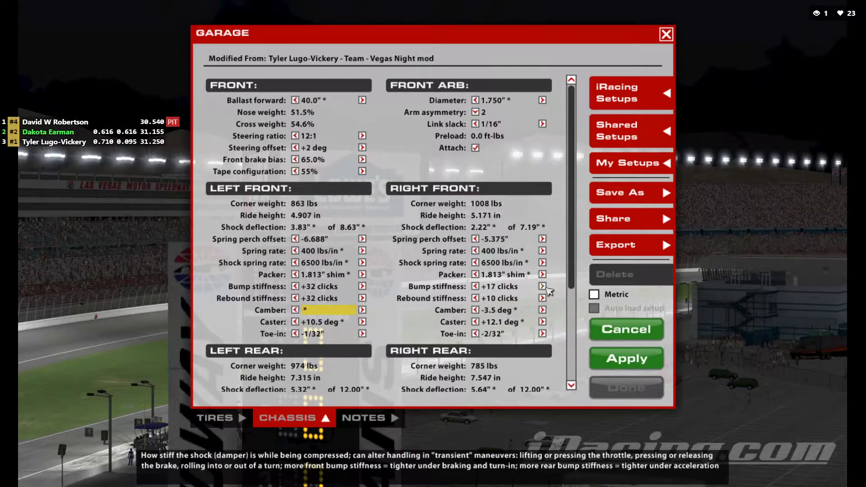
click(543, 287)
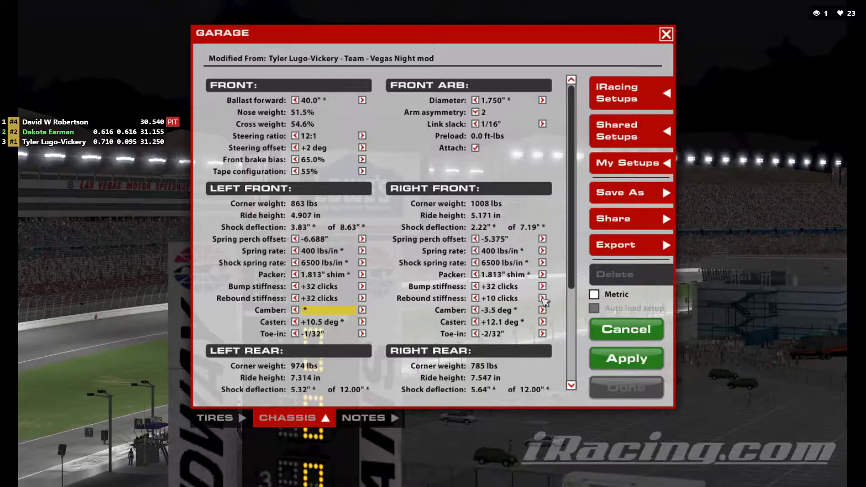
click(543, 298)
click(542, 298)
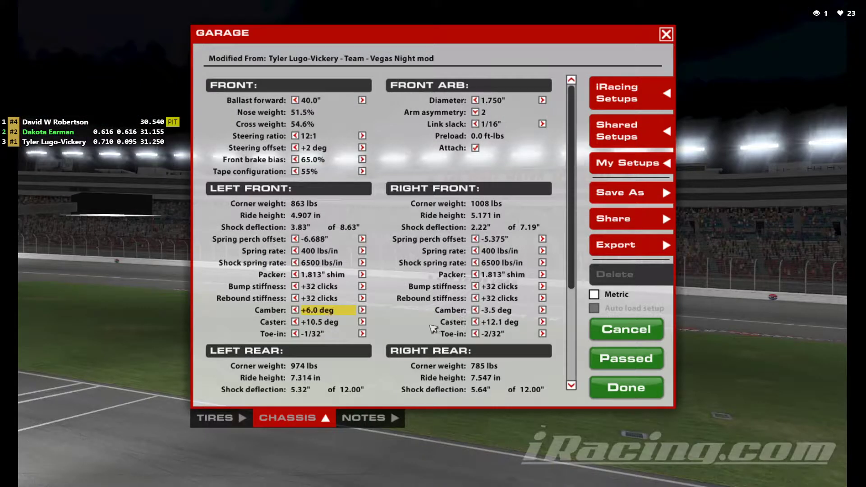
Set the left rear bump stiffness and rebound stiffness to +32 clicks each
scroll(433, 329, down, 3)
click(363, 306)
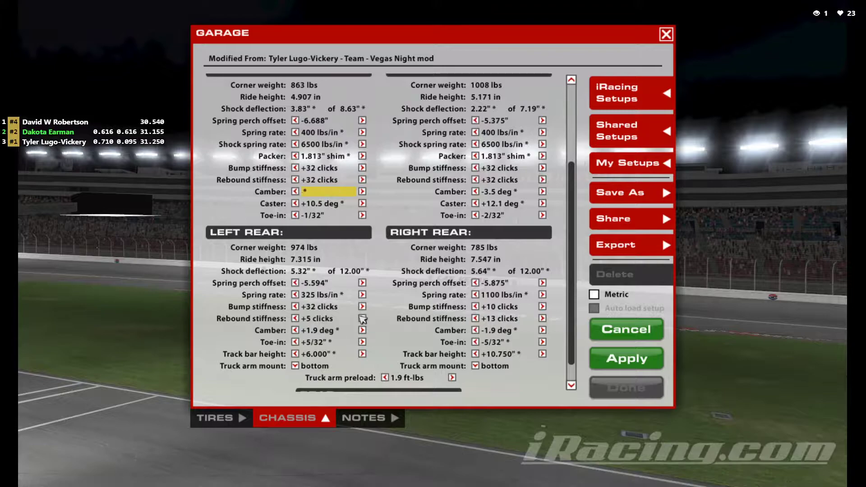
click(363, 319)
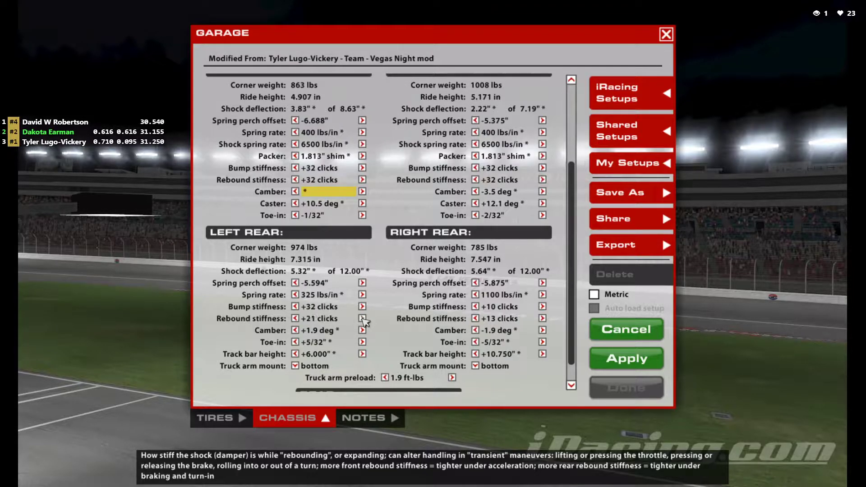
click(363, 318)
Set the right rear bump stiffness and rebound stiffness to +32 clicks each and apply the changes
click(543, 306)
click(543, 307)
click(543, 307)
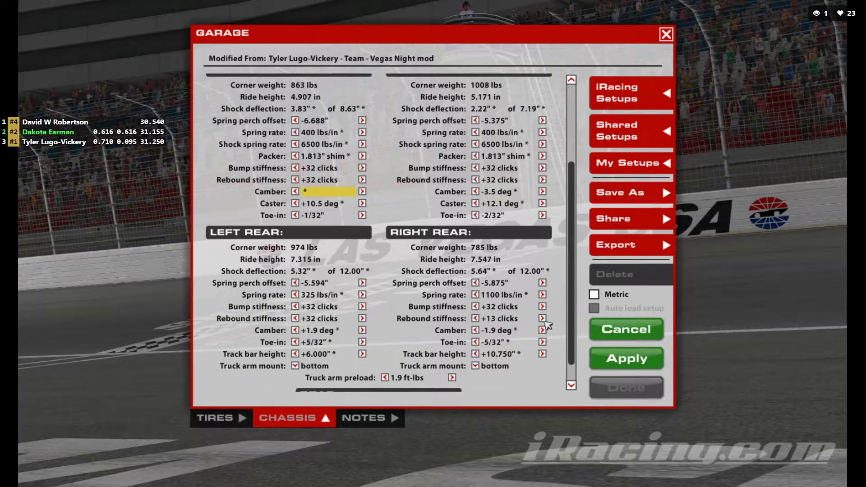
click(544, 320)
click(543, 320)
click(544, 319)
click(543, 319)
click(614, 359)
Set the right rear spring rate to 1000 lbs/in and its spring perch offset to -5.906"
click(476, 295)
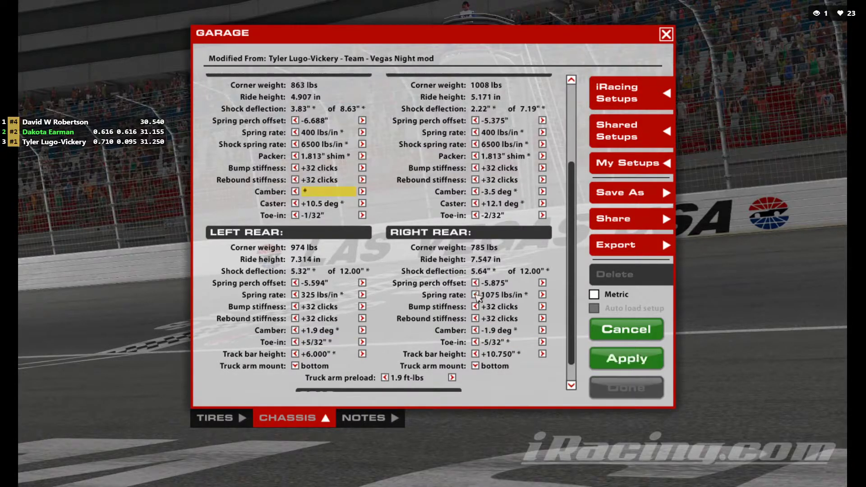
click(476, 296)
click(476, 296)
click(476, 296)
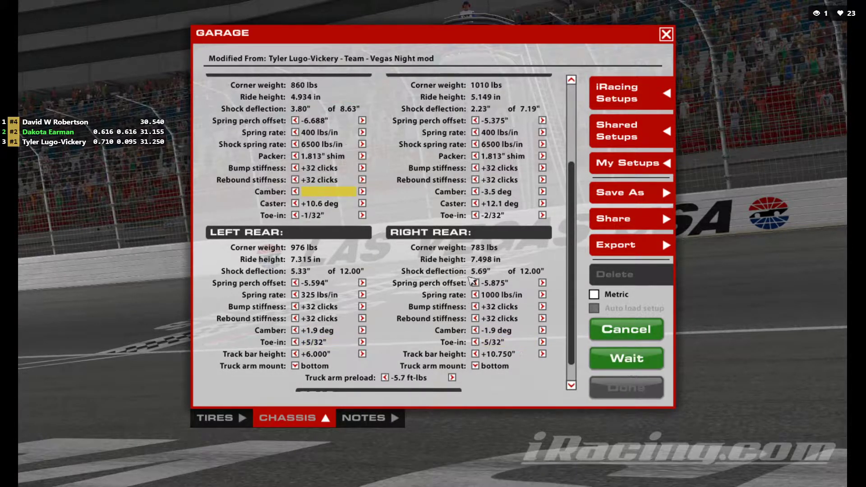
click(476, 283)
Raise the left rear spring rate to 550 lbs/in
click(362, 295)
click(362, 295)
click(363, 294)
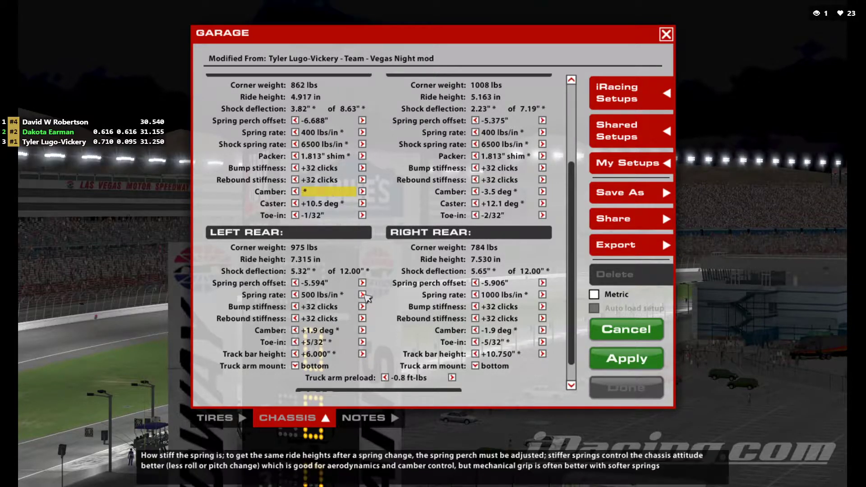
click(363, 295)
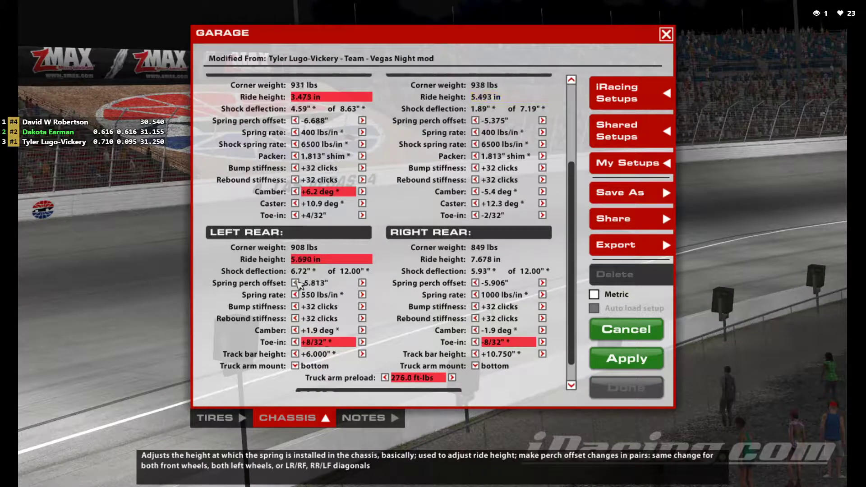
Set the left rear spring perch offset to -7.063" to compensate for the stiffer spring
click(295, 283)
click(296, 283)
click(296, 283)
click(296, 283)
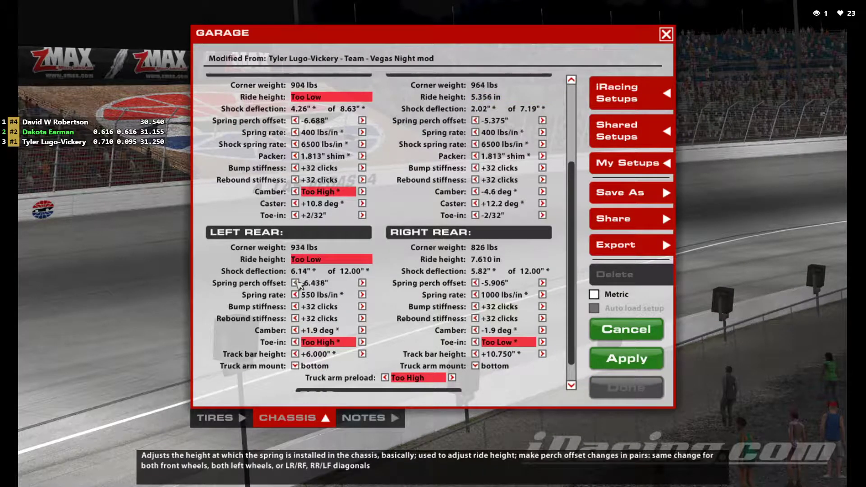
click(296, 282)
click(295, 283)
click(296, 283)
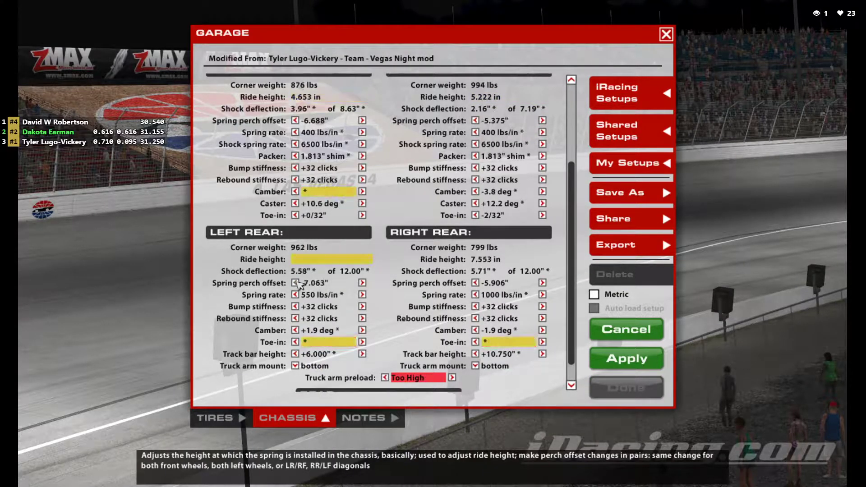
click(362, 283)
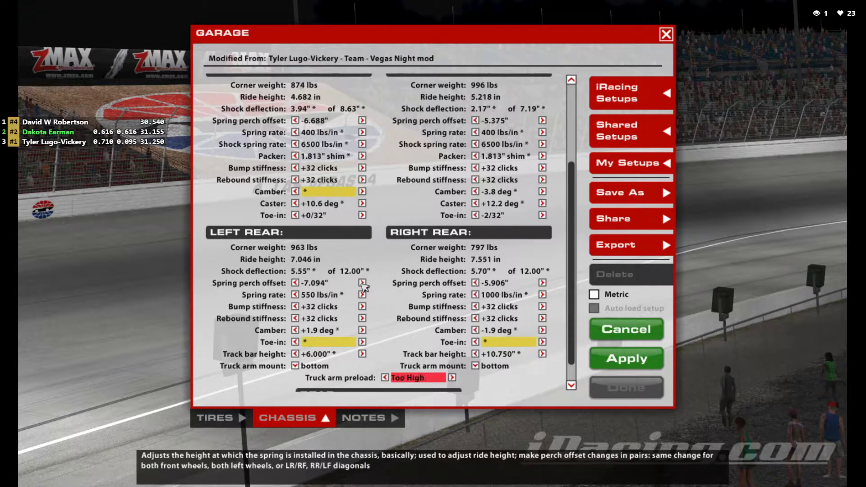
Reduce the truck arm preload to 2.0 ft-lbs and apply the change
scroll(311, 279, up, 3)
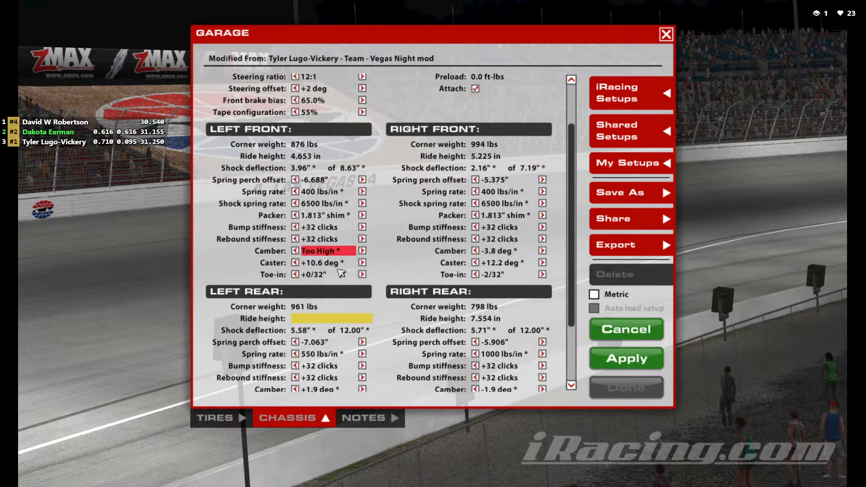
scroll(311, 280, down, 3)
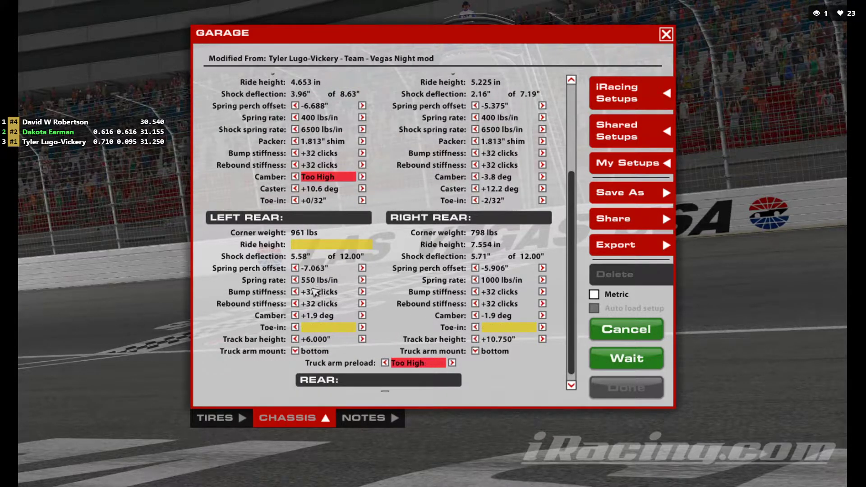
click(385, 363)
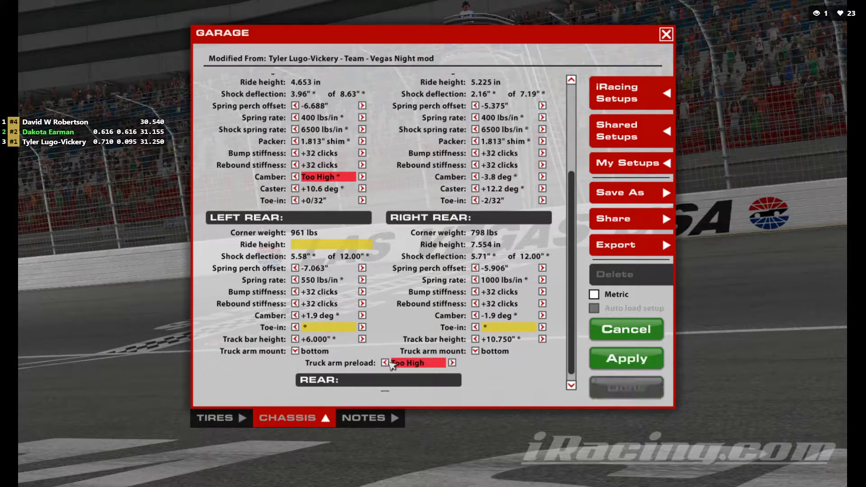
click(385, 363)
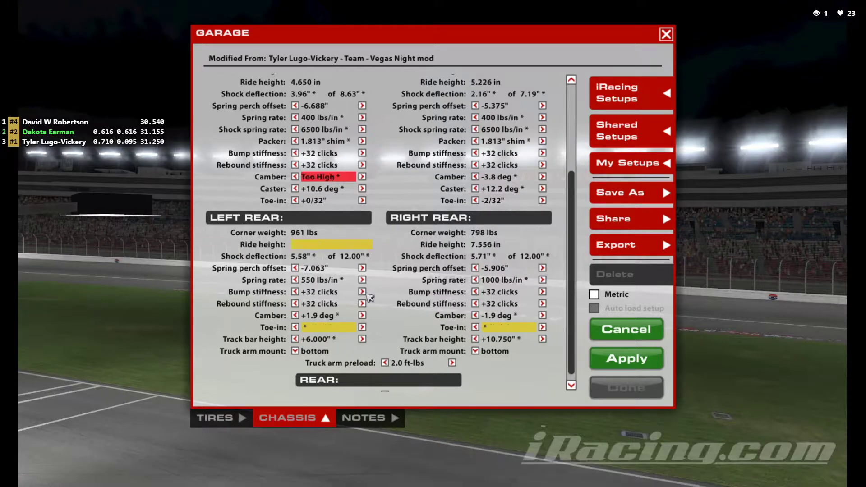
key(Return)
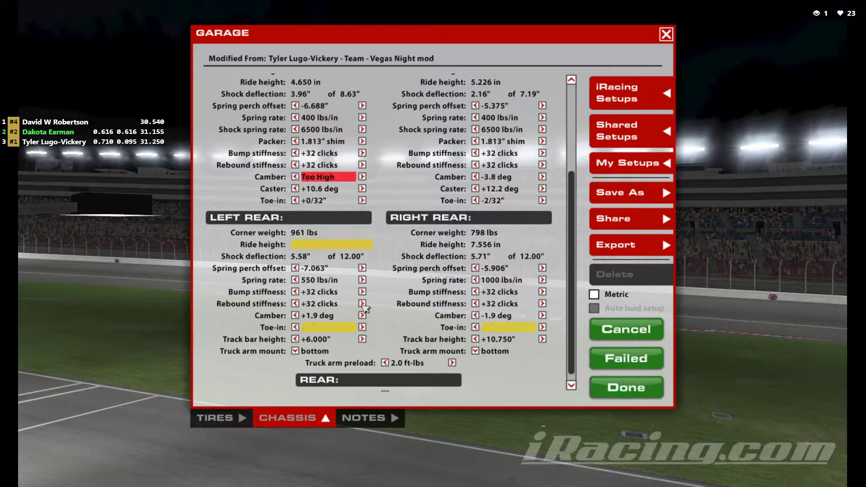
Lower the left front camber to +5.9 deg and apply the change
scroll(318, 250, up, 1)
click(294, 221)
click(627, 358)
Lower the right rear track bar height and apply the change
scroll(449, 397, down, 1)
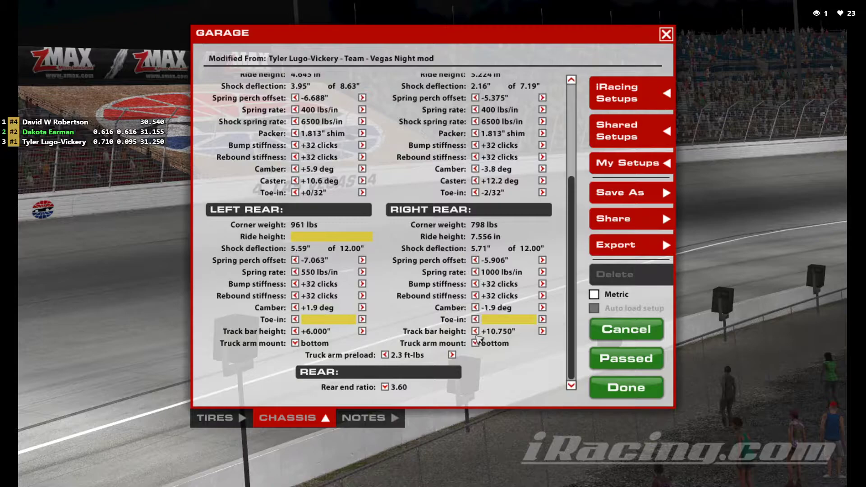
click(475, 331)
click(622, 359)
Set the front ARB link slack to 3/16" and detach the bar
scroll(478, 367, up, 5)
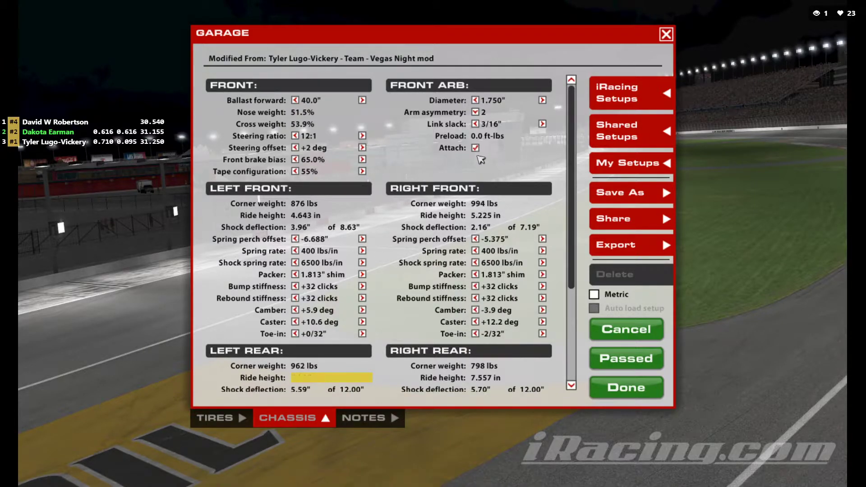
click(475, 148)
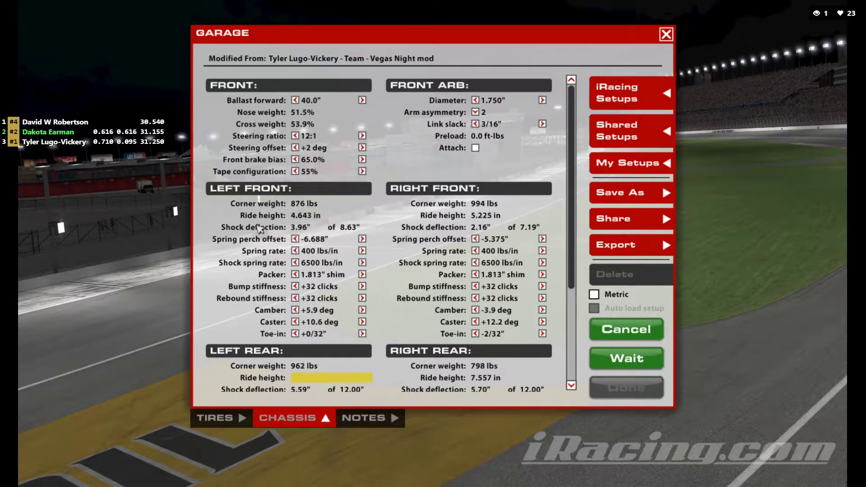
Set the left front spring perch offset to -6.563"
click(363, 238)
click(362, 239)
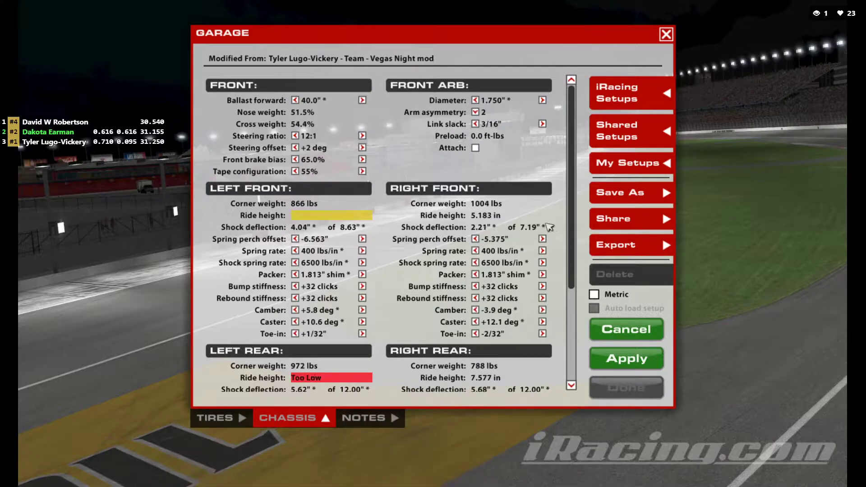
Set the spring perch offsets to -5.219" right front, -7.125" left rear and -6.594" left front
click(543, 239)
click(542, 239)
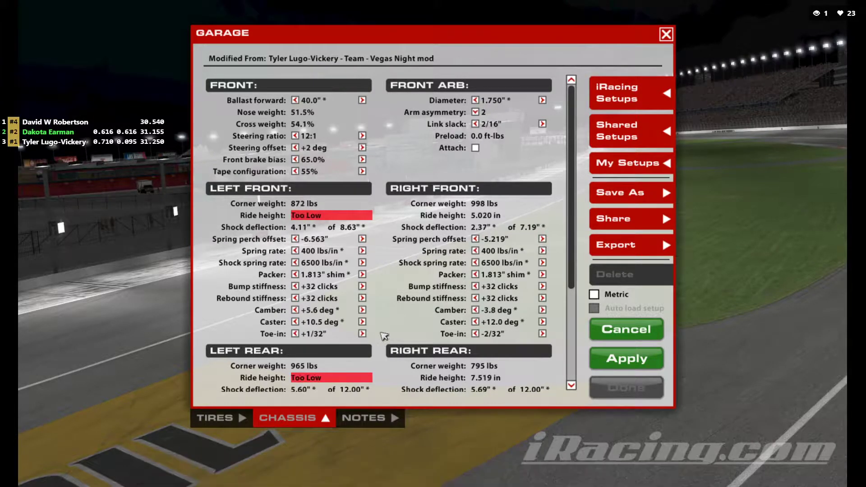
scroll(546, 244, down, 1)
click(296, 357)
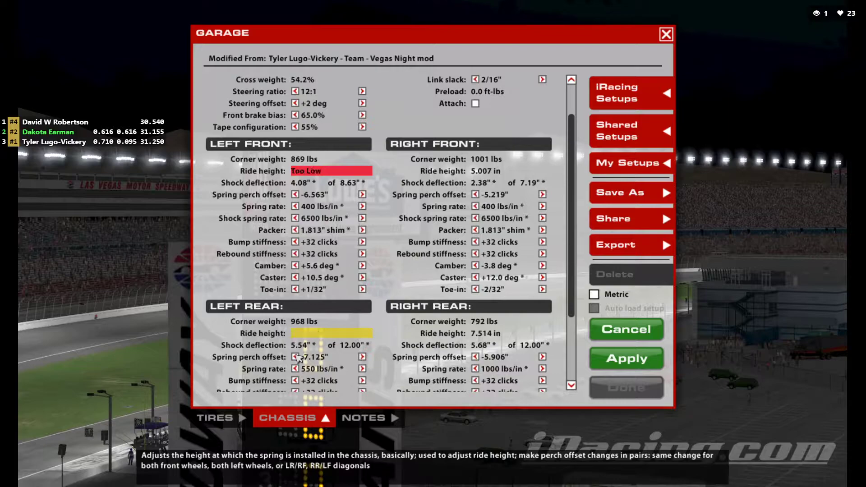
click(294, 194)
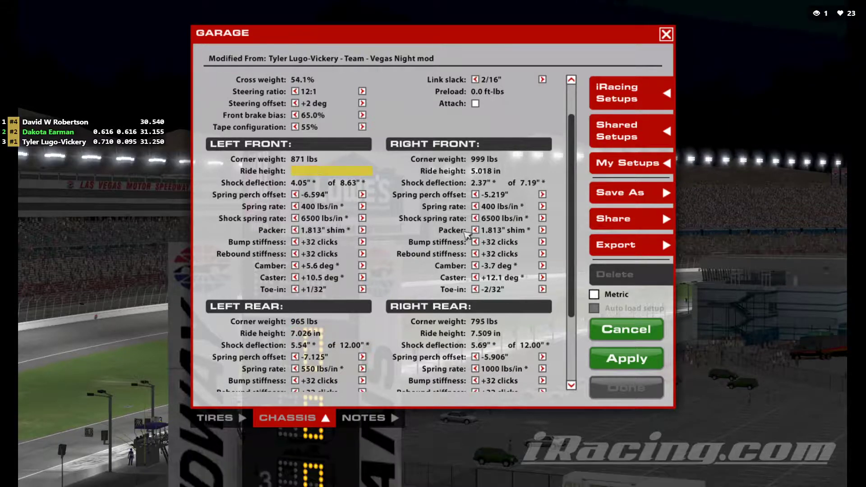
Set the right front spring perch offset to -5.063" and the right rear offset to -5.656"
scroll(554, 270, down, 1)
scroll(554, 269, down, 1)
click(542, 298)
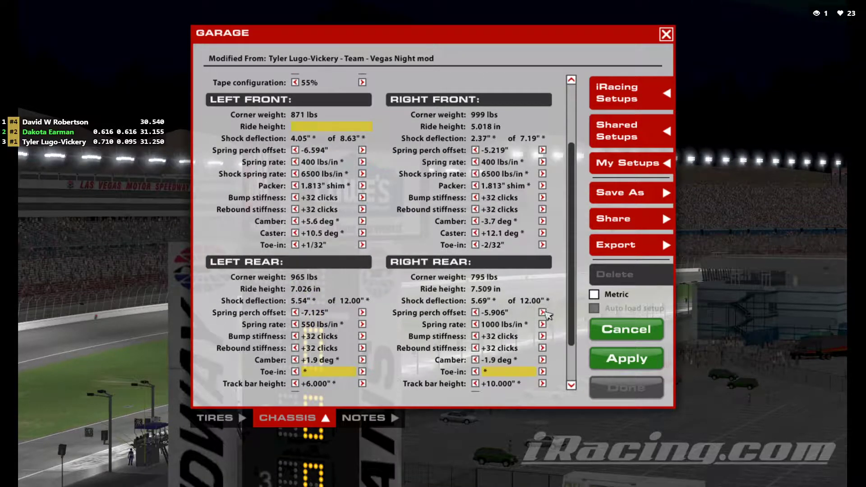
scroll(550, 241, up, 1)
scroll(549, 241, up, 2)
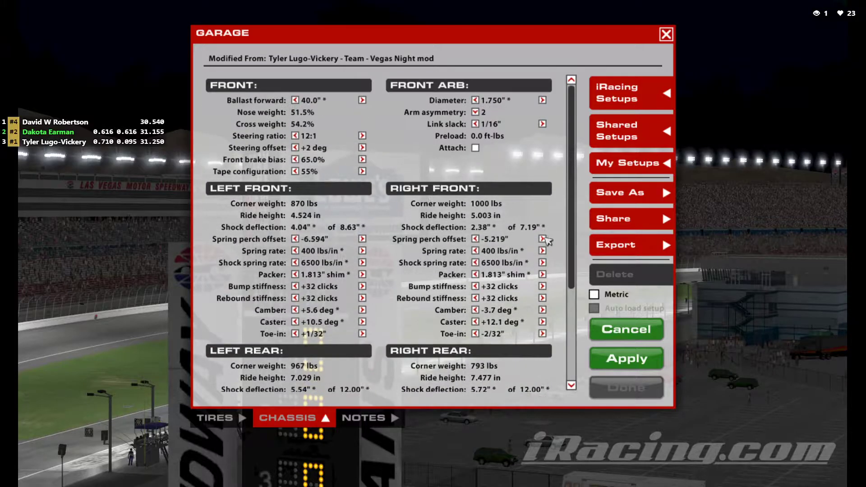
click(543, 239)
click(543, 239)
scroll(544, 239, down, 6)
click(543, 328)
click(543, 327)
click(543, 327)
click(543, 165)
click(543, 165)
click(543, 165)
click(543, 327)
click(543, 327)
click(542, 327)
click(543, 327)
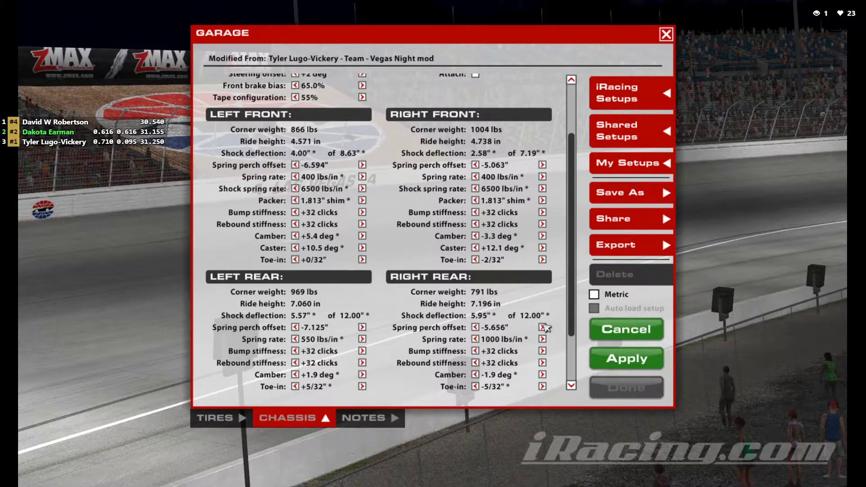
Set the right front spring perch offset to -4.938" and the right rear offset to -5.531"
click(543, 327)
click(543, 327)
click(543, 328)
click(543, 164)
click(542, 165)
click(543, 165)
click(543, 165)
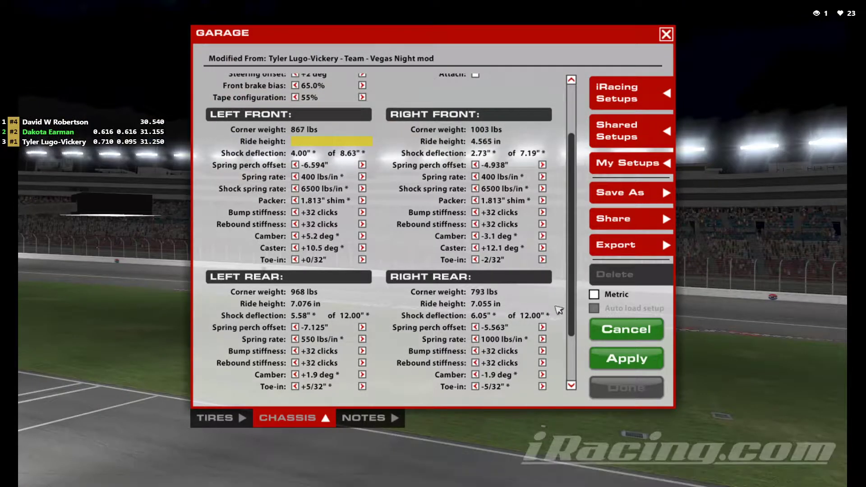
click(543, 327)
click(543, 327)
click(475, 328)
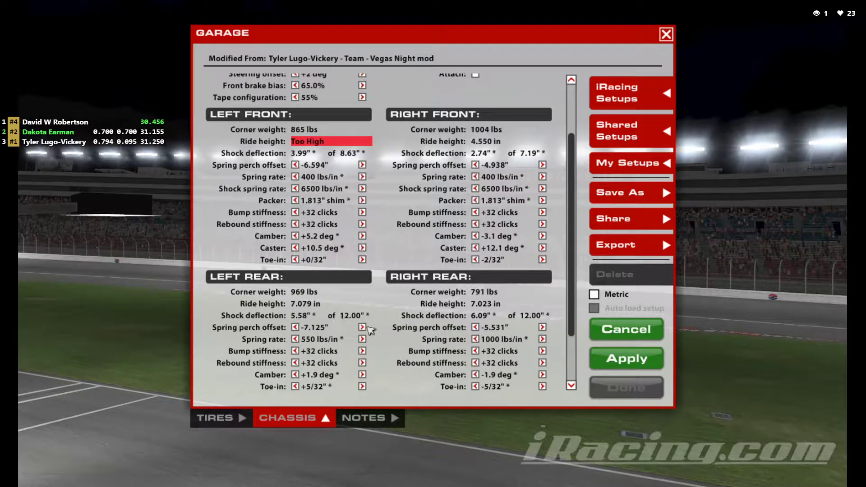
Set the left rear spring perch offset to -7.063", apply it, and adjust the truck arm preload to 1.8 ft-lbs
click(362, 327)
click(362, 328)
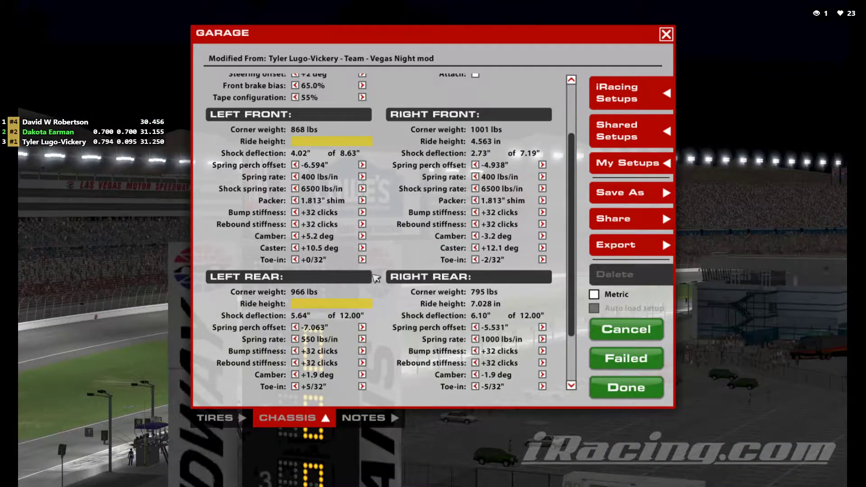
scroll(392, 291, down, 3)
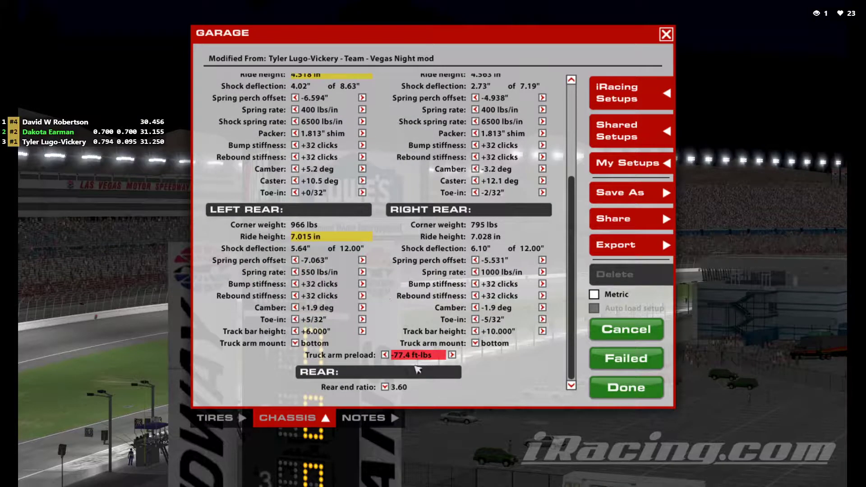
click(453, 355)
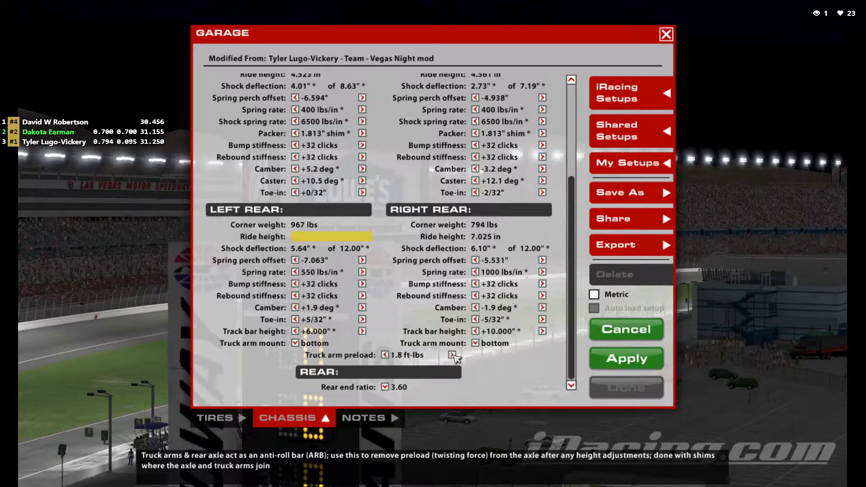
Set the left front spring perch offset to -6.563" and attach the front ARB with 0/16" link slack
scroll(325, 214, up, 3)
click(363, 201)
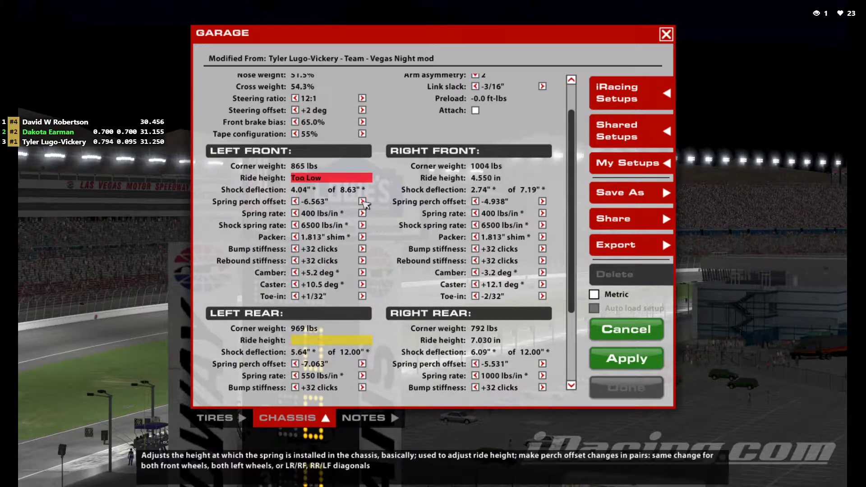
scroll(474, 131, up, 1)
click(475, 124)
click(476, 148)
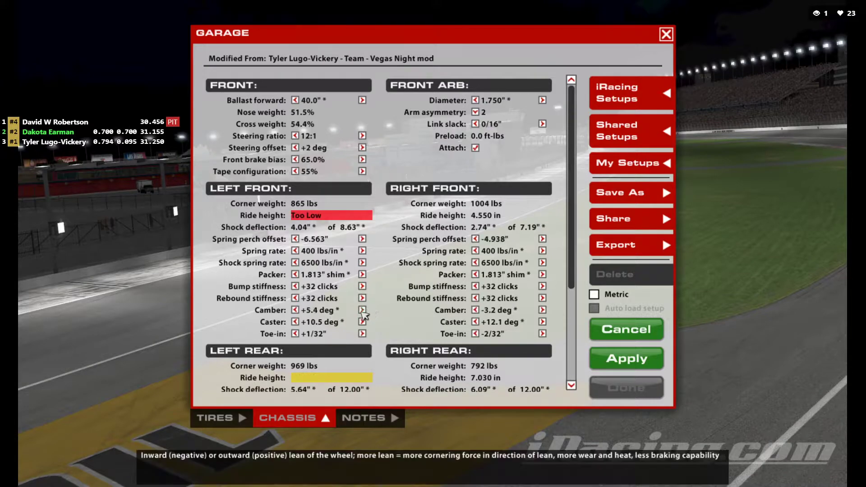
Apply the setup with the left front camber at +5.5 deg and close the garage
click(627, 359)
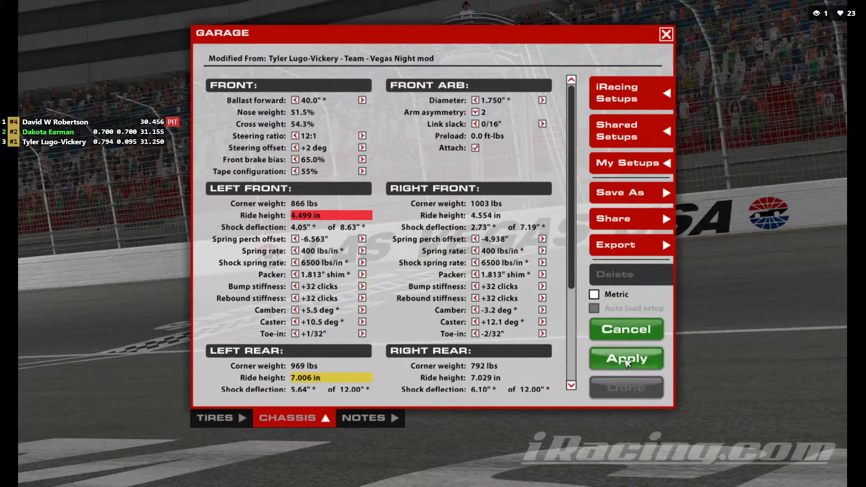
click(627, 358)
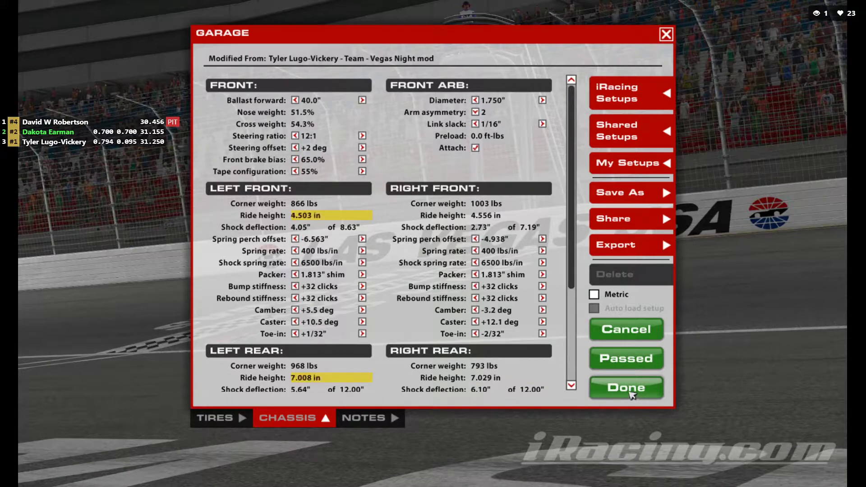
click(627, 389)
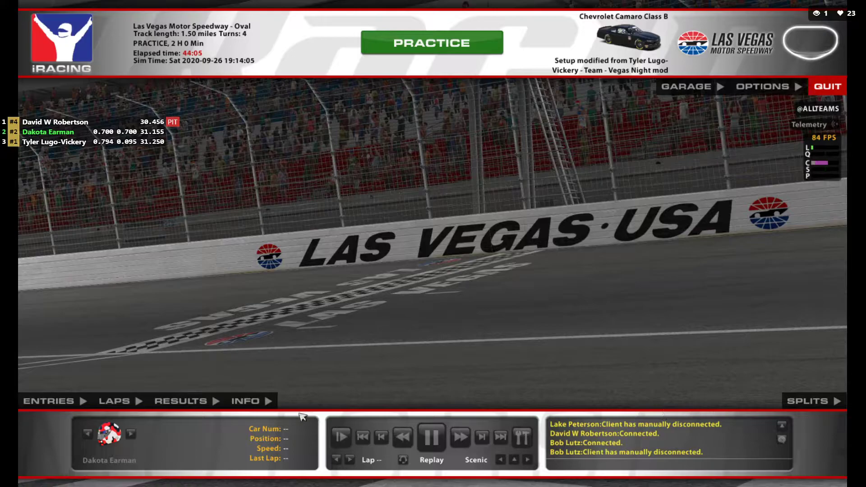
Join the practice session, run test laps with the changed setup and get out of the car
click(213, 405)
click(214, 406)
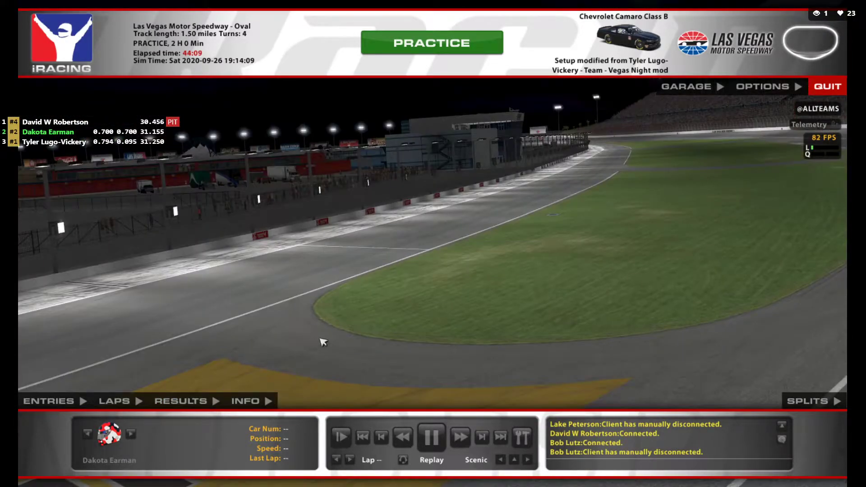
key(v)
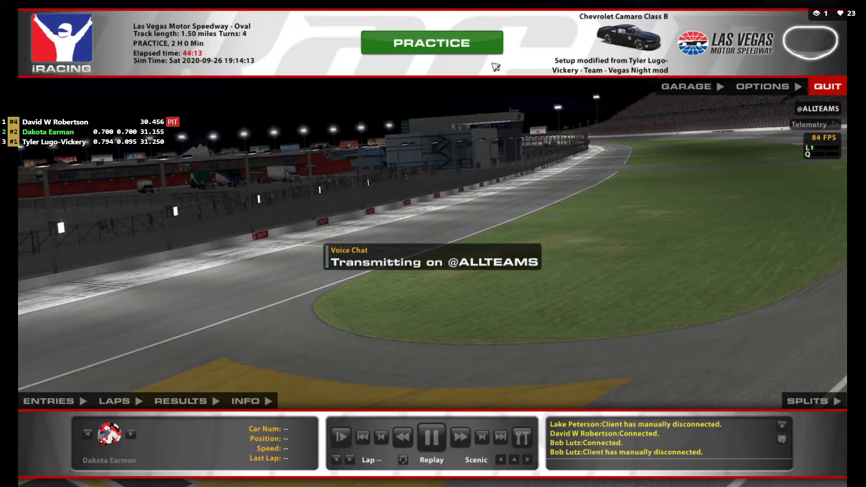
click(467, 47)
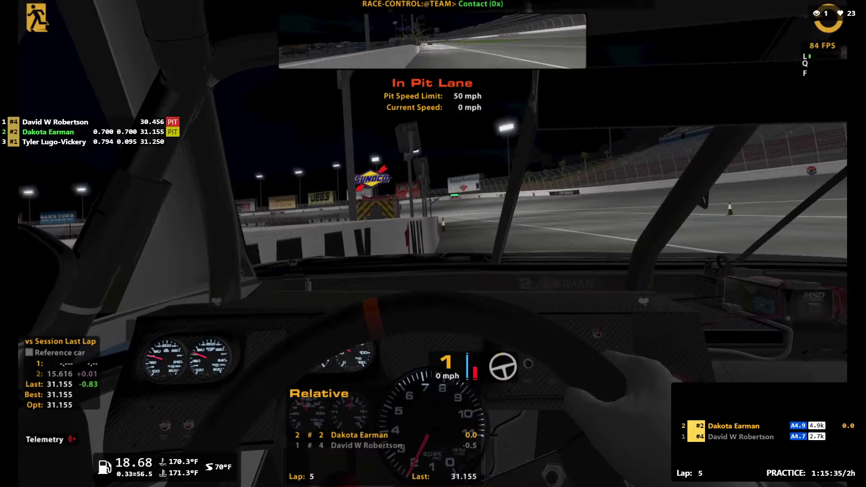
click(841, 23)
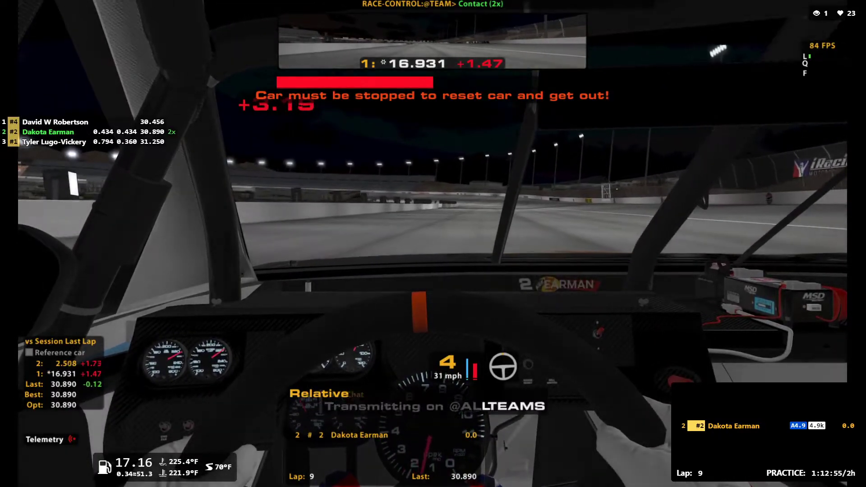
key(Escape)
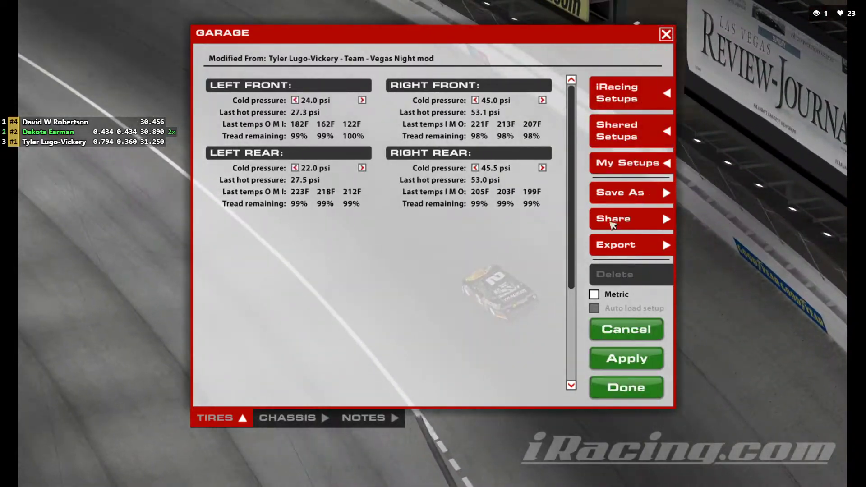
Share the current setup with the team
click(615, 220)
click(408, 239)
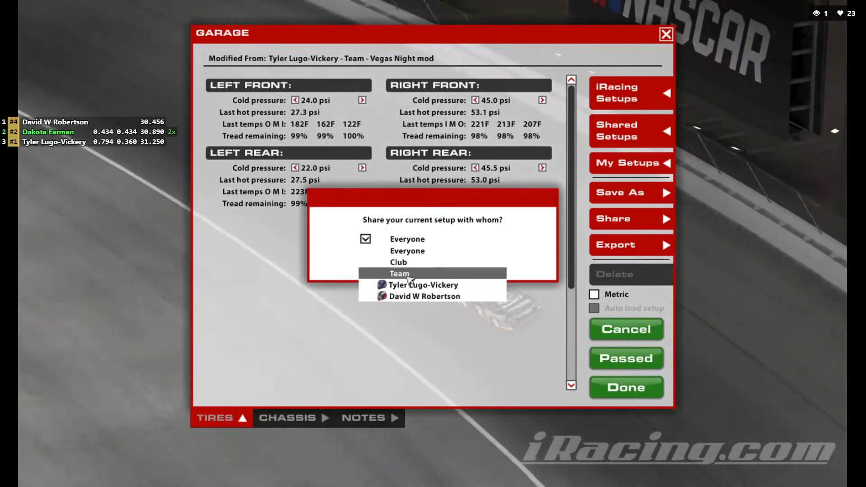
click(408, 274)
click(392, 259)
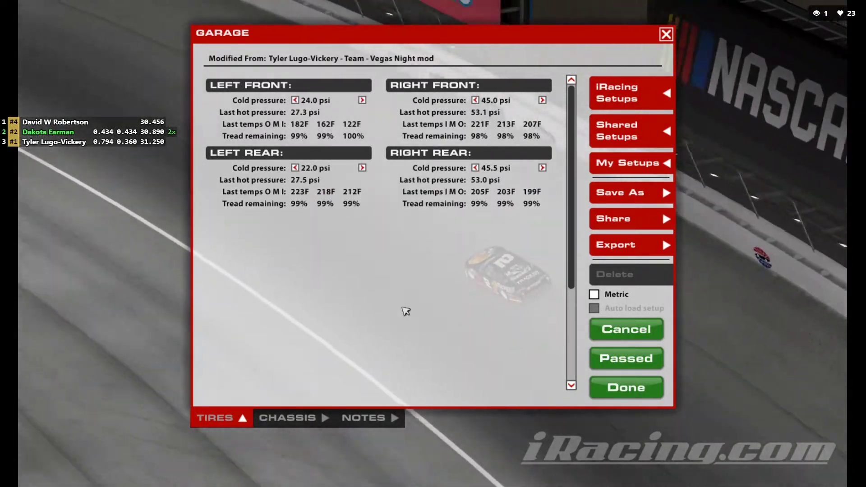
Set the left rear and left front cold tire pressures to 25.0 psi and apply the change
click(362, 168)
click(362, 167)
click(362, 168)
click(362, 168)
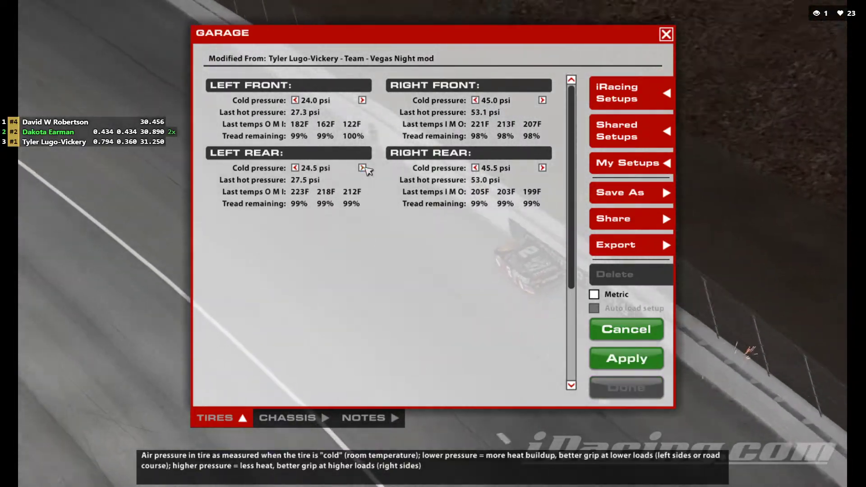
click(362, 168)
click(362, 168)
click(362, 100)
click(363, 100)
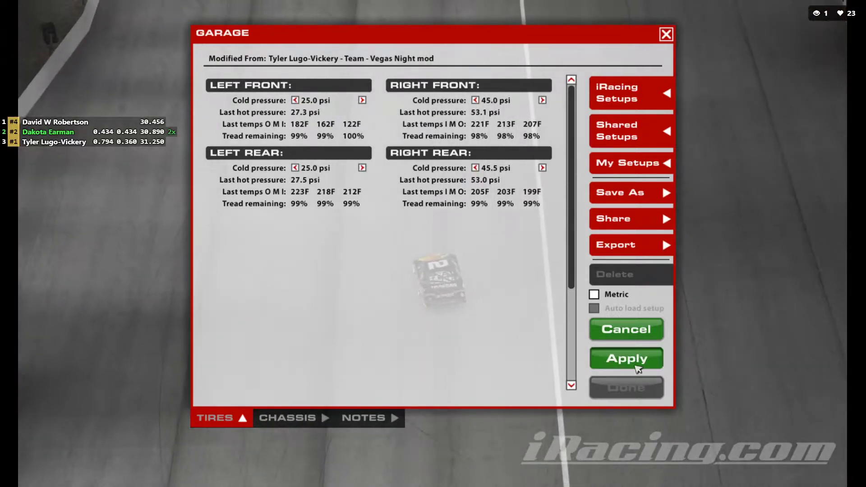
click(636, 366)
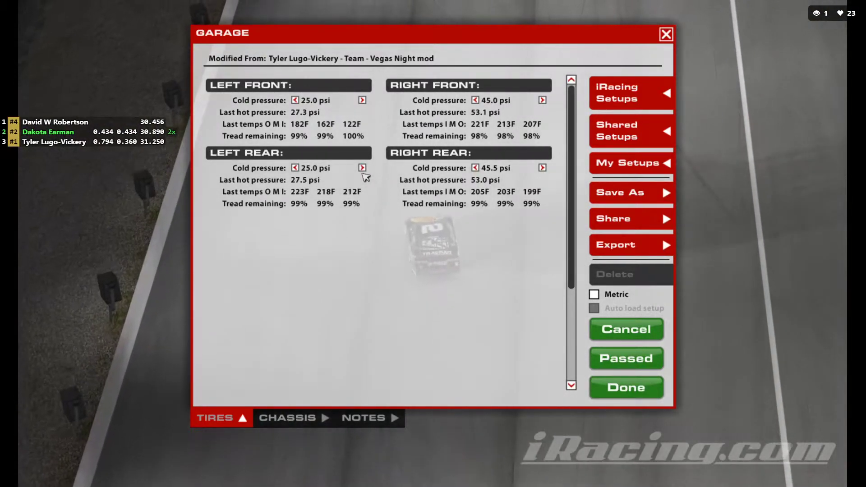
Raise the left rear and left front cold tire pressures to 30.0 psi and apply the change
click(363, 168)
click(362, 168)
click(363, 168)
click(363, 168)
click(363, 168)
click(363, 168)
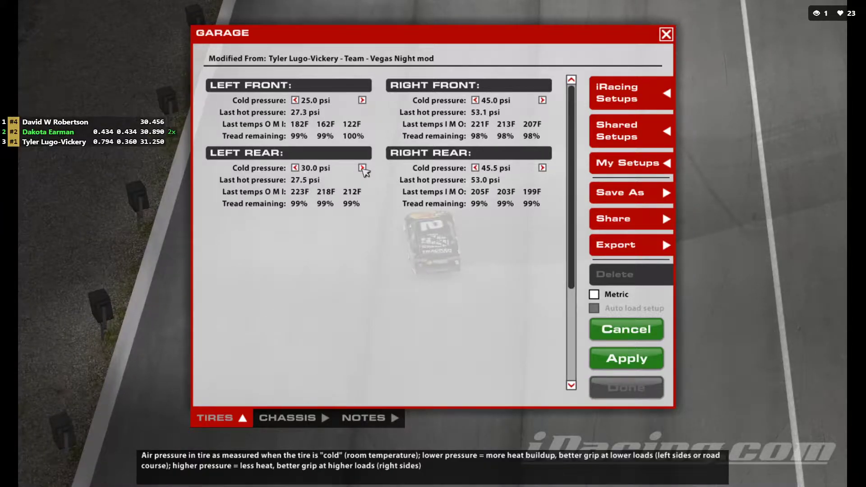
click(363, 101)
double_click(363, 100)
click(362, 100)
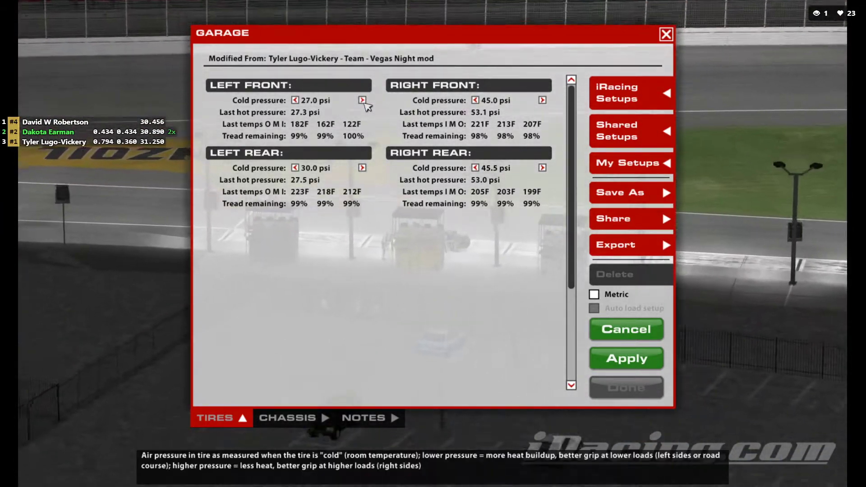
double_click(363, 100)
click(363, 101)
double_click(362, 100)
click(363, 100)
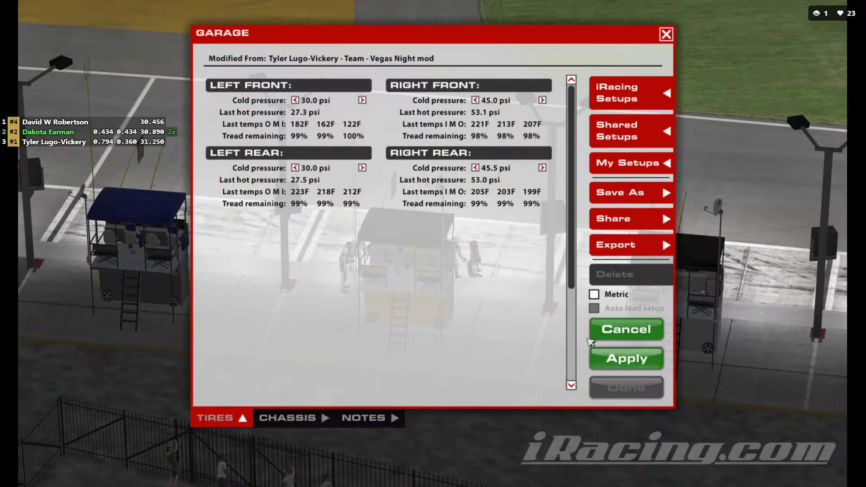
click(604, 357)
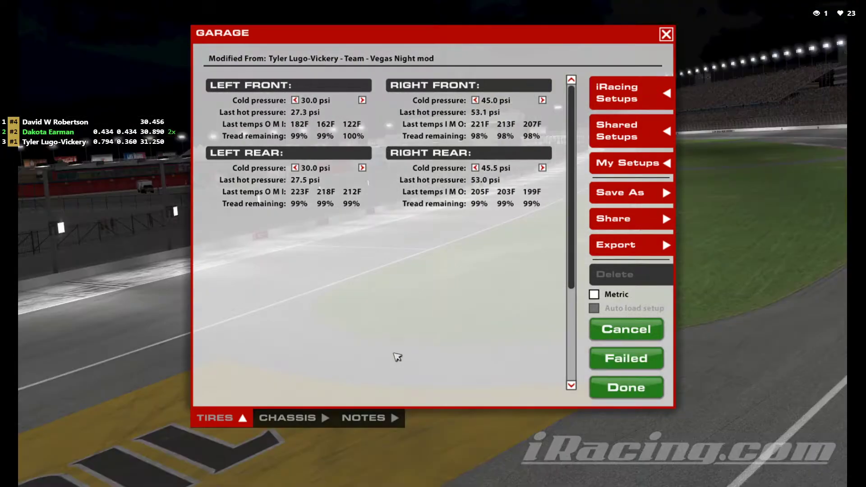
Detach the front ARB in the chassis setup and apply the change
click(288, 418)
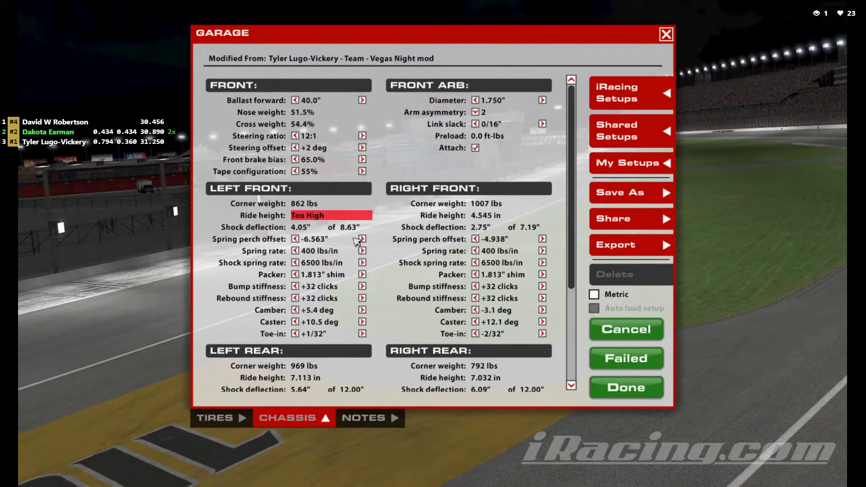
click(476, 148)
click(631, 359)
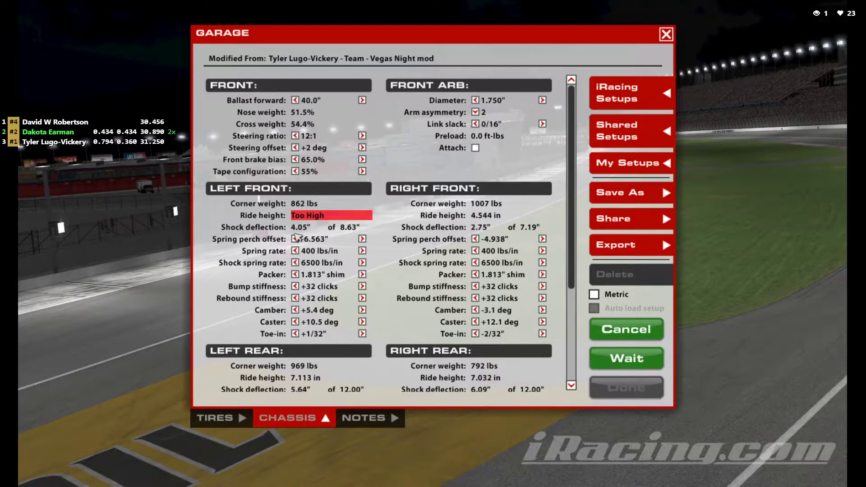
Set the left front spring perch offset to -6.469" with +5.4 deg camber, and the right front perch offset to -4.969"
click(362, 238)
click(363, 239)
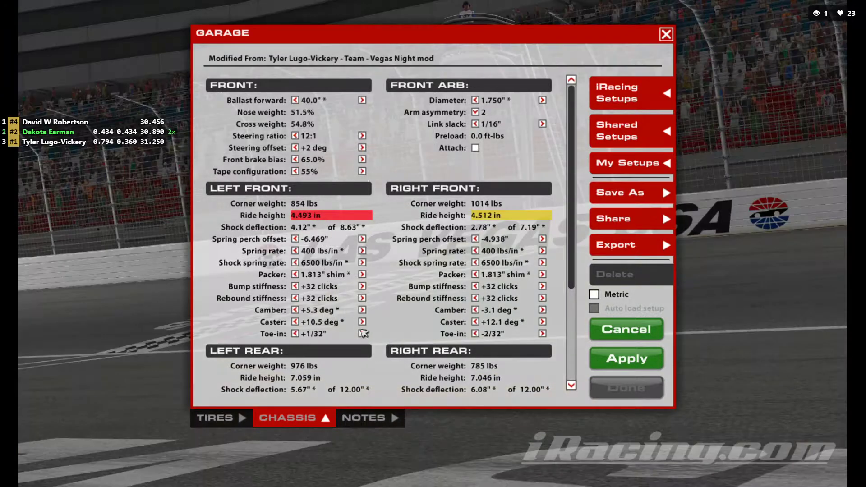
click(363, 310)
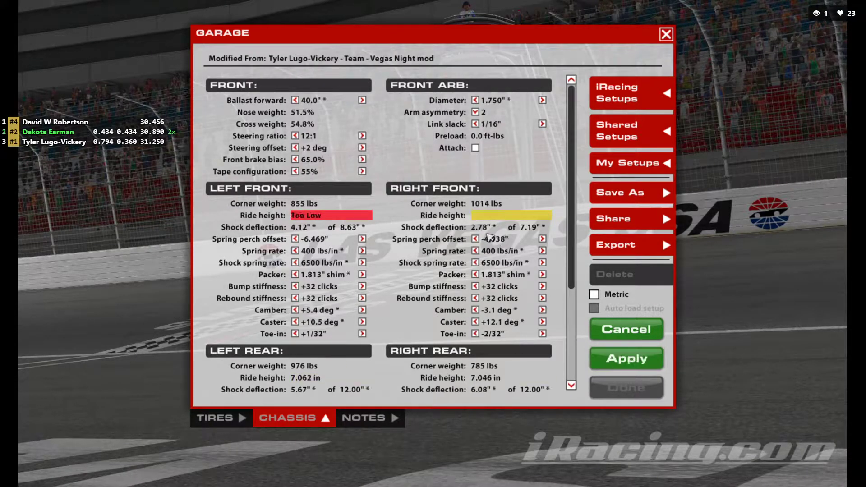
click(627, 358)
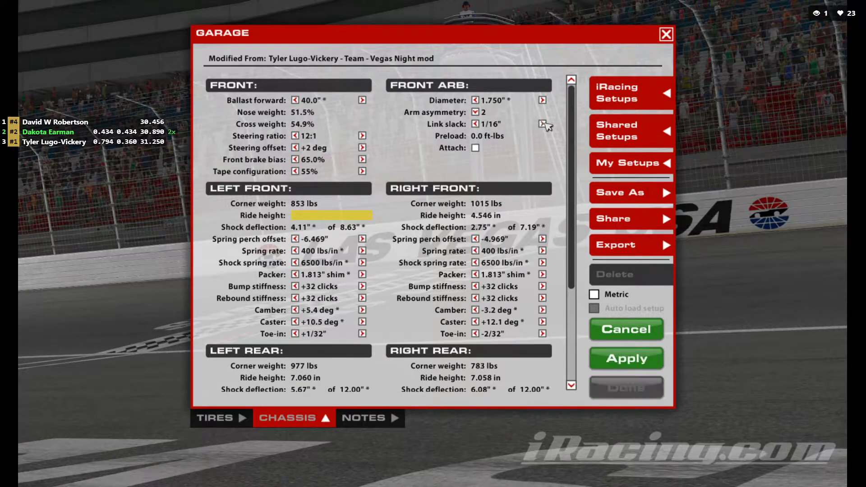
Set the front ARB link slack to 0/16", attach the bar and apply the change
click(542, 124)
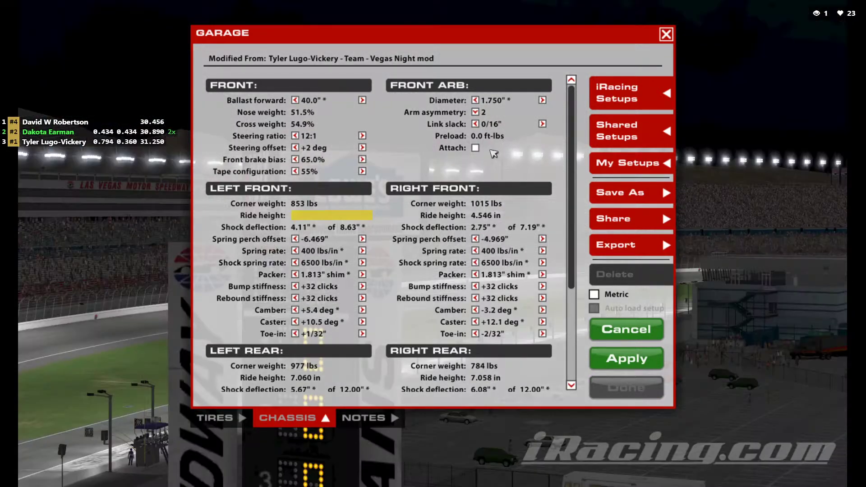
click(476, 148)
click(606, 359)
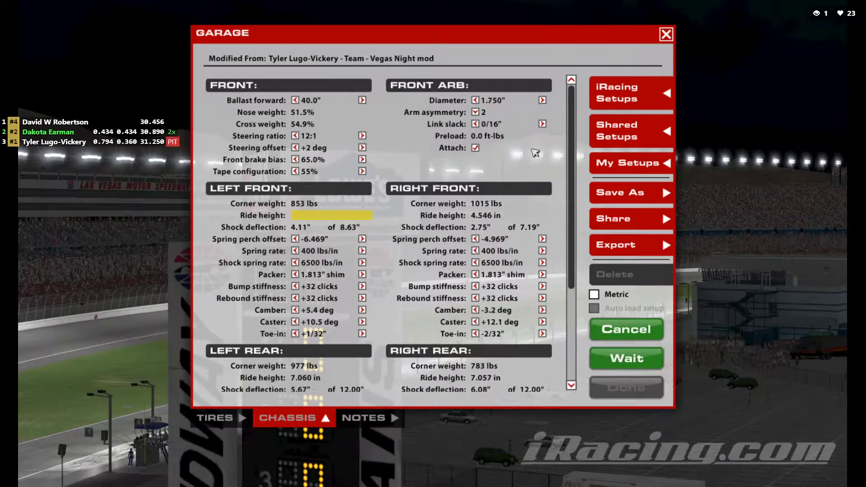
Try the Min arm asymmetry on the front ARB and adjust its link slack
click(476, 112)
click(486, 138)
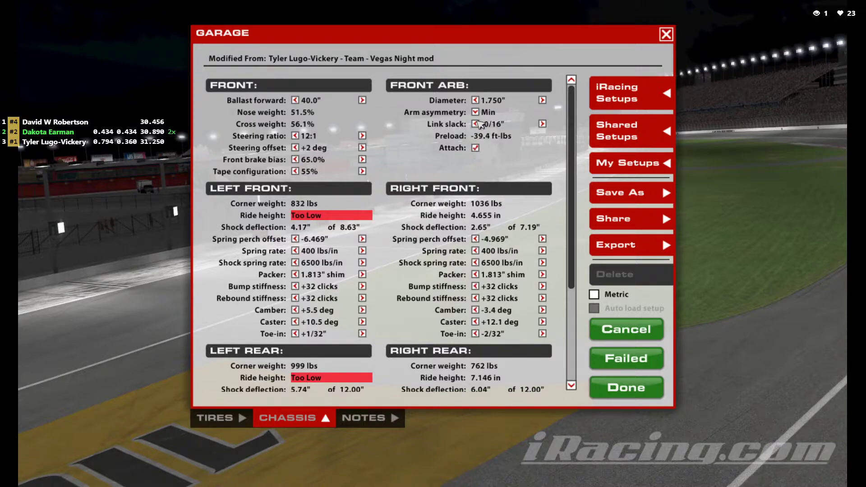
click(475, 123)
click(477, 123)
click(477, 123)
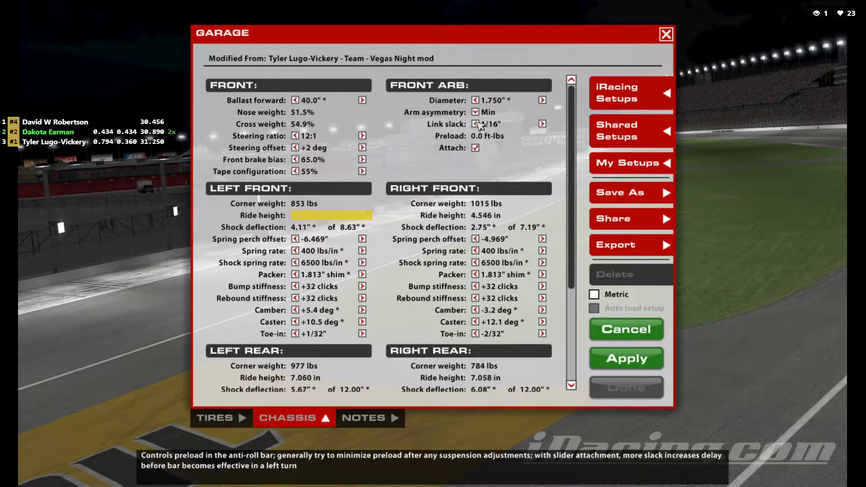
Set the front ARB link slack to 2/16" and the arm asymmetry to 2, and apply the change
click(542, 125)
click(476, 112)
click(495, 150)
click(652, 360)
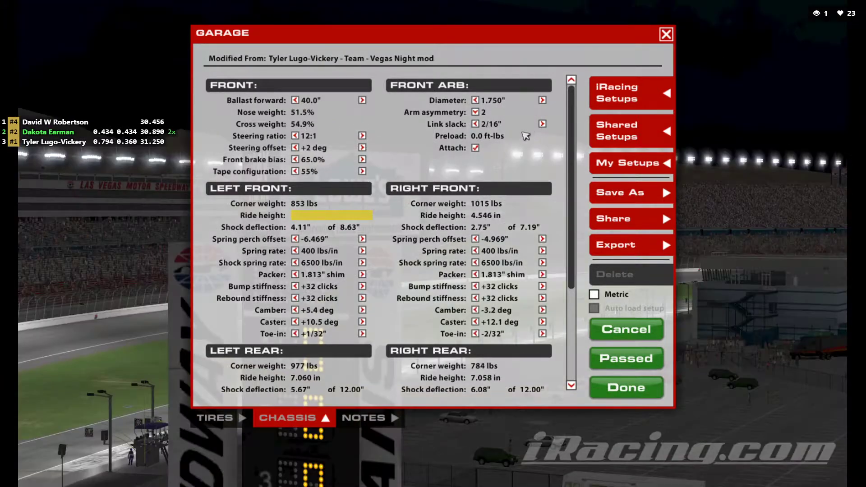
Detach the front ARB, set its link slack to 0/16", reattach it and apply the change
click(476, 147)
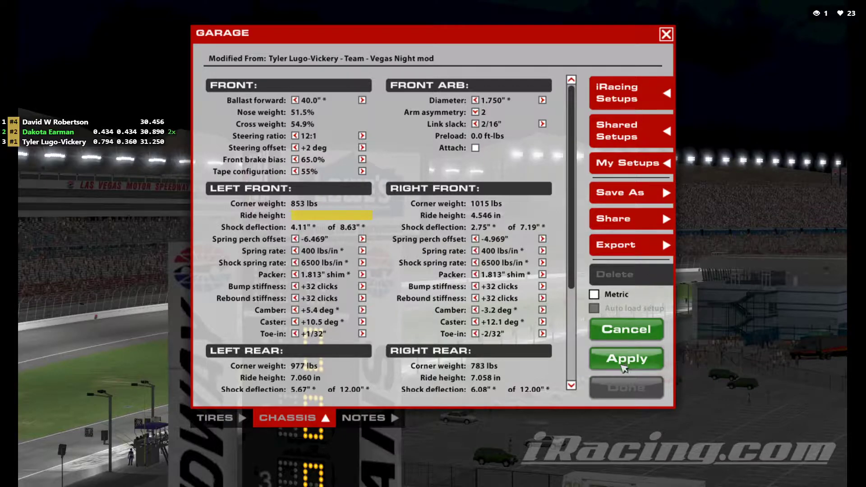
click(626, 359)
click(543, 123)
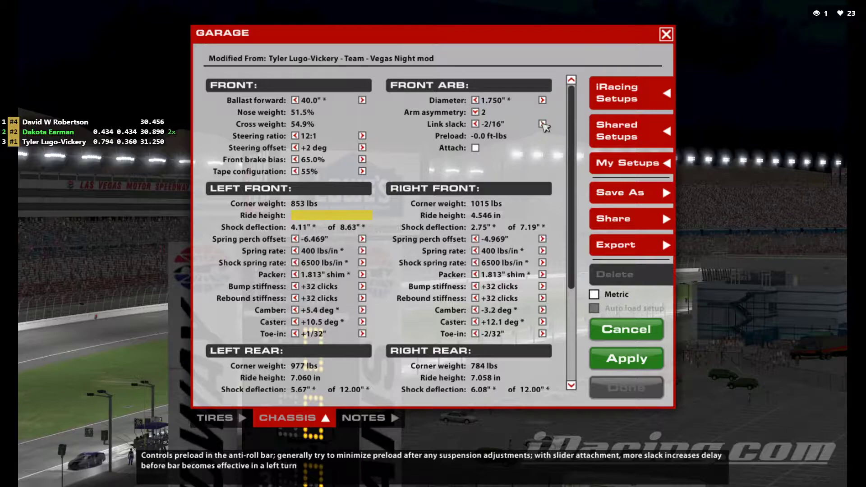
click(475, 123)
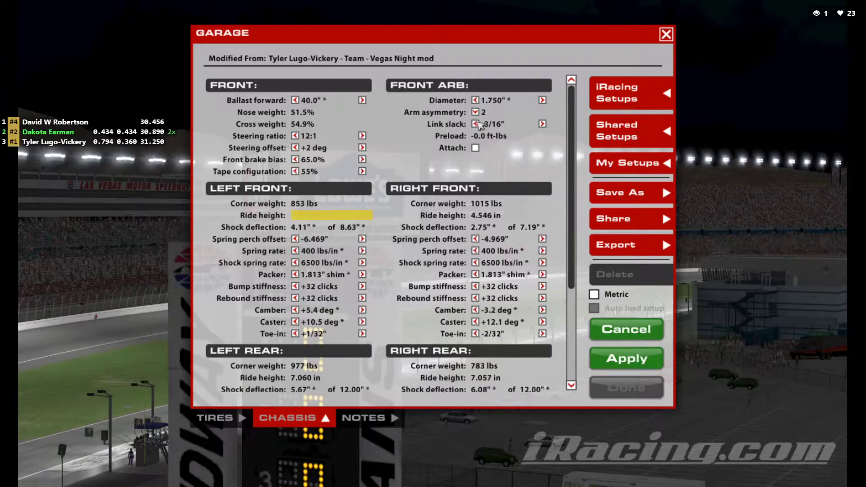
click(487, 124)
text(0)
key(Return)
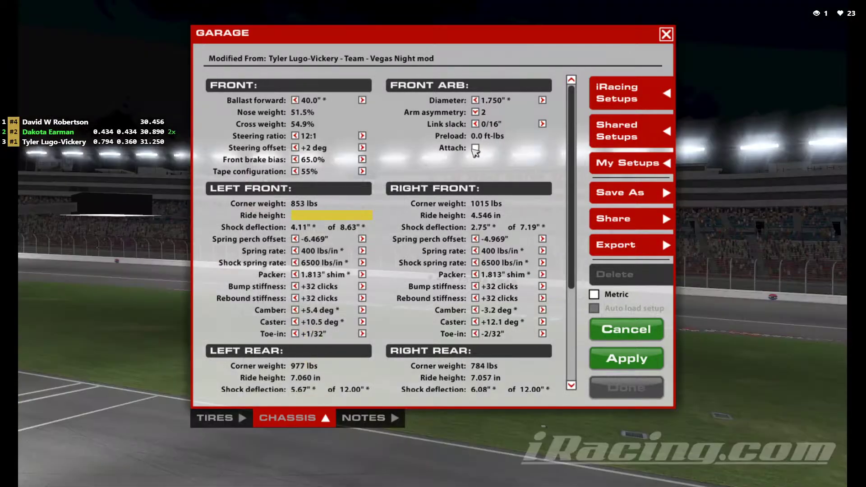
scroll(490, 138, down, 1)
click(476, 133)
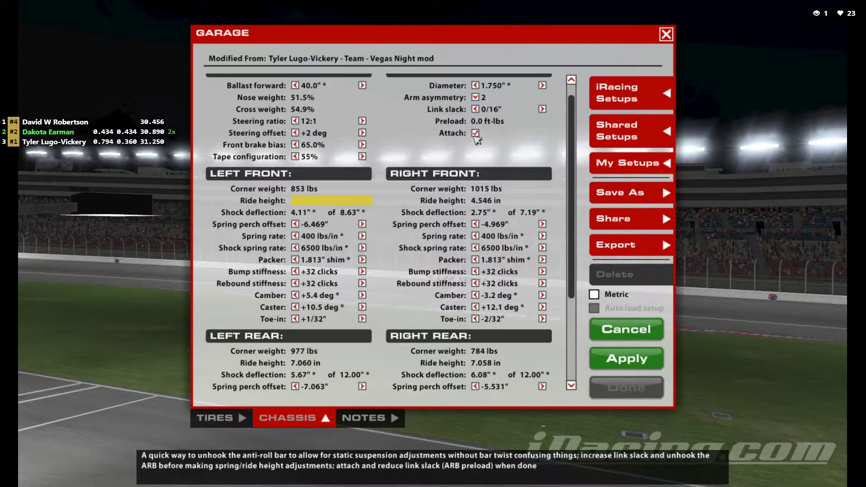
click(615, 368)
Review the rear chassis settings, check the splitter and ride height traces in MoTeC, and return to the iRacing garage
scroll(351, 227, down, 8)
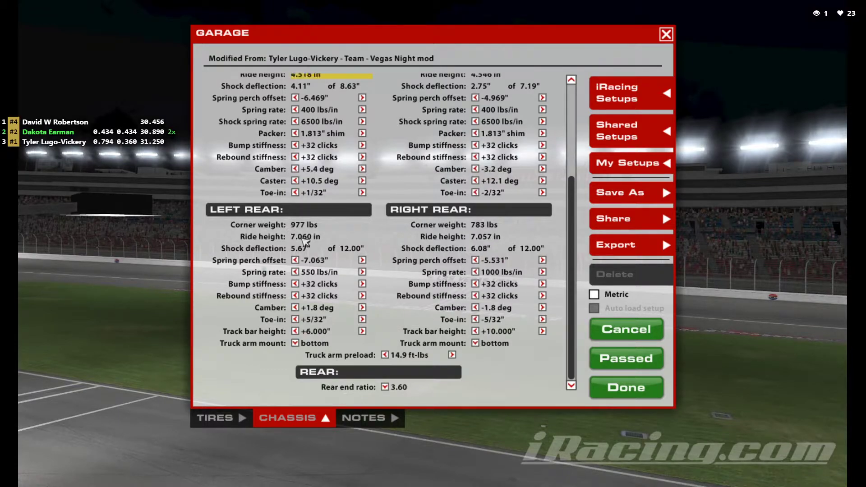
scroll(482, 239, up, 3)
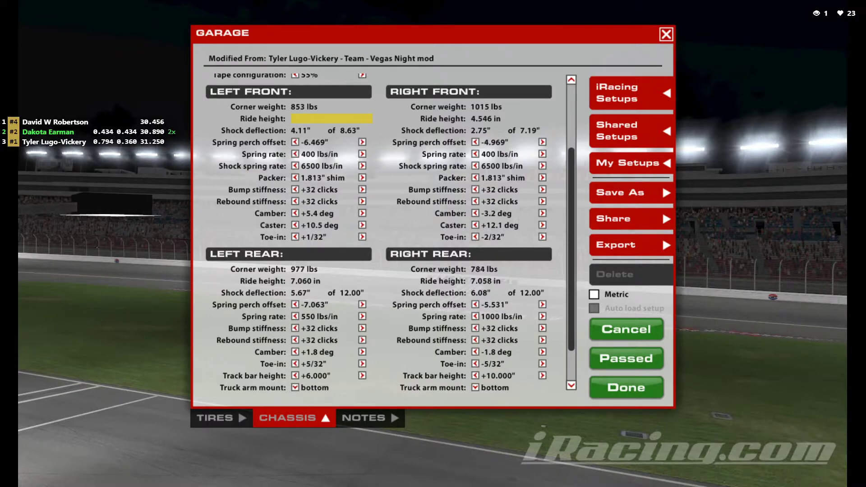
key(alt+Tab)
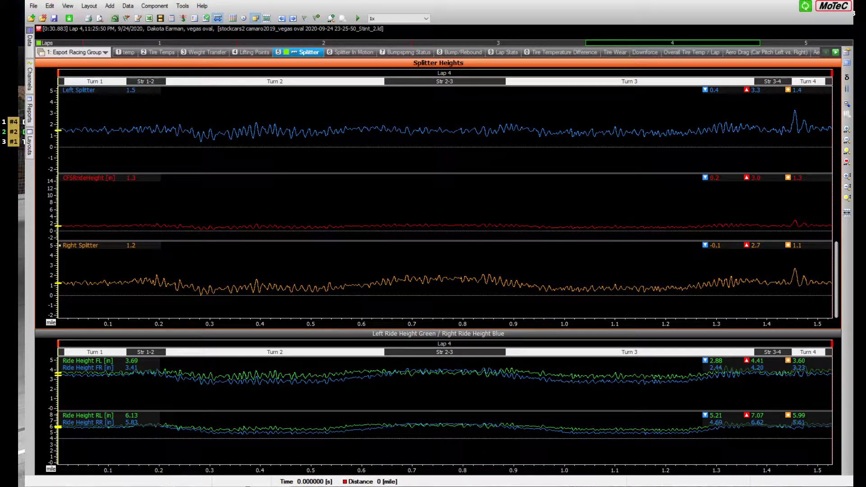
key(alt+Tab)
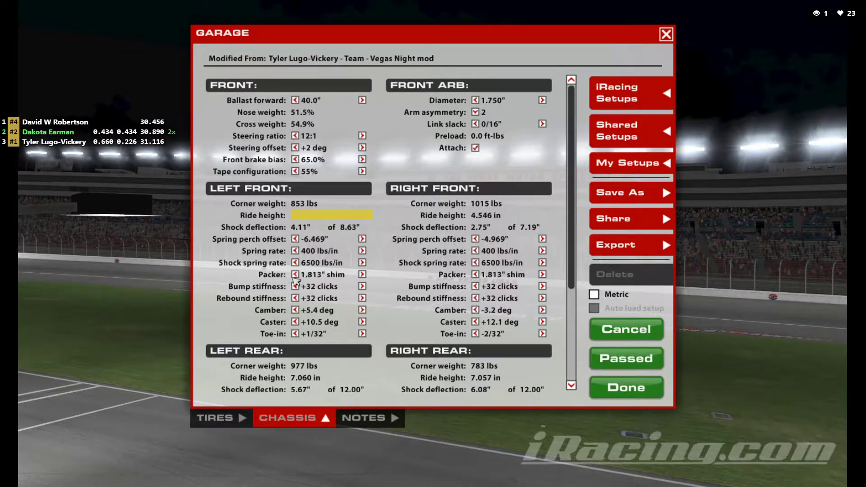
Set the left front packer to 1.437" and the right front packer to 1.875", applying the changes
click(295, 275)
click(295, 275)
click(296, 275)
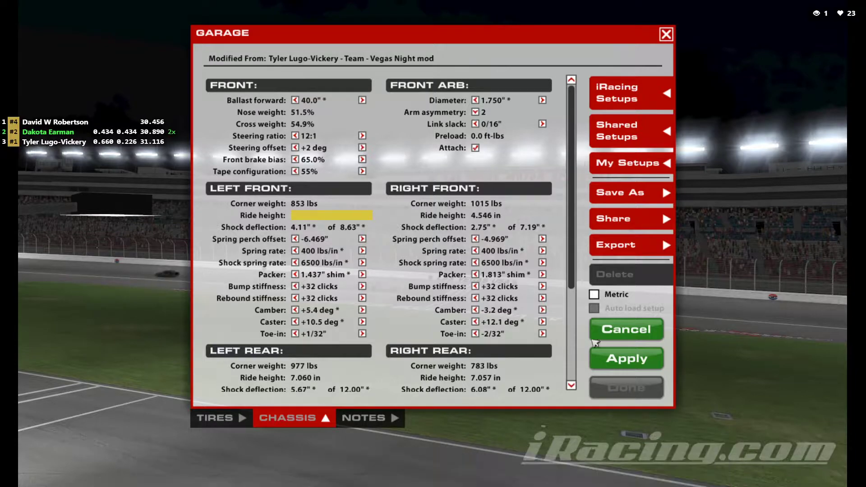
click(627, 359)
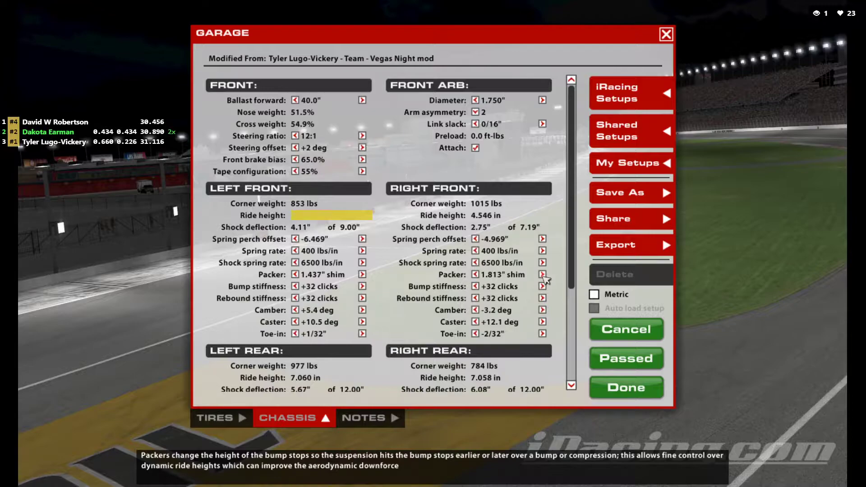
click(543, 275)
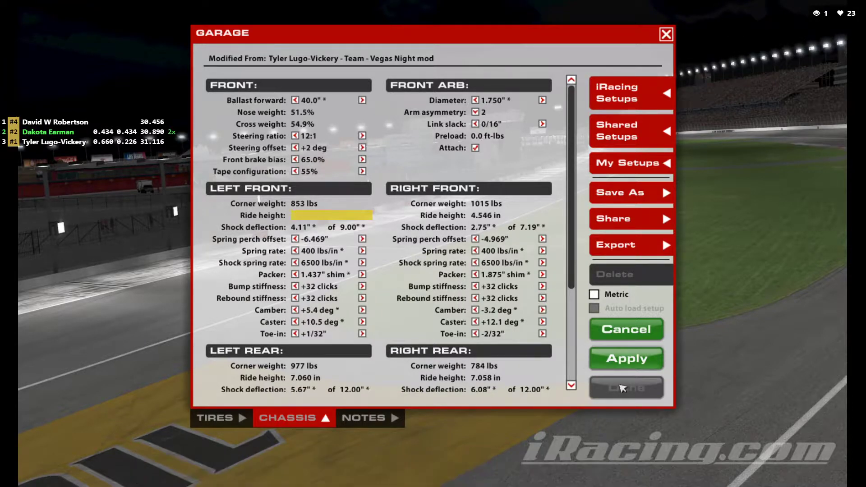
click(598, 366)
Set the left rear camber to +2.0 deg, make the right rear camber one step more negative, and apply the changes
scroll(485, 291, down, 3)
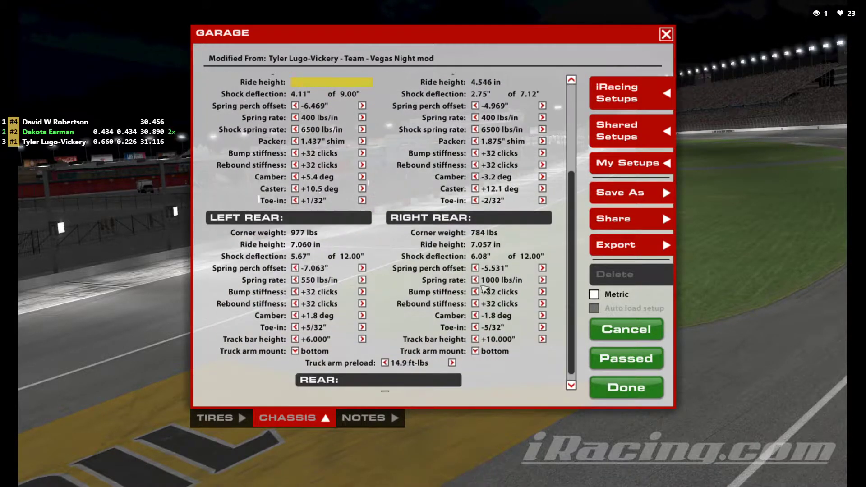
scroll(485, 291, down, 1)
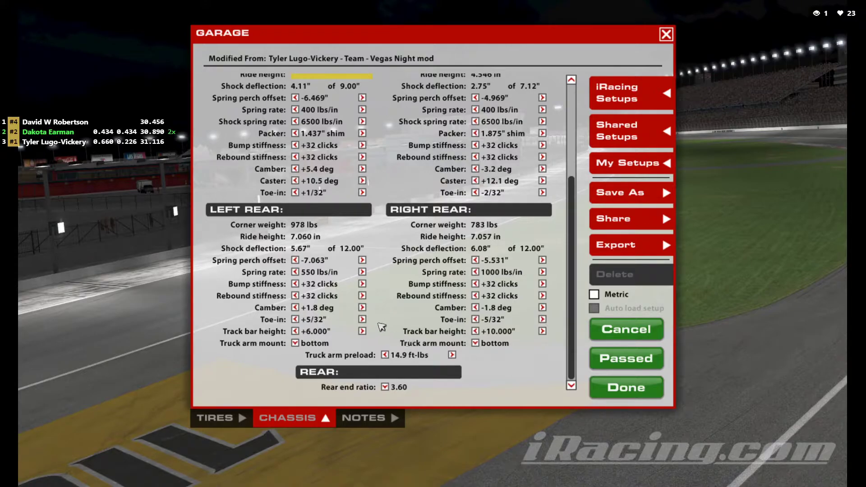
click(362, 307)
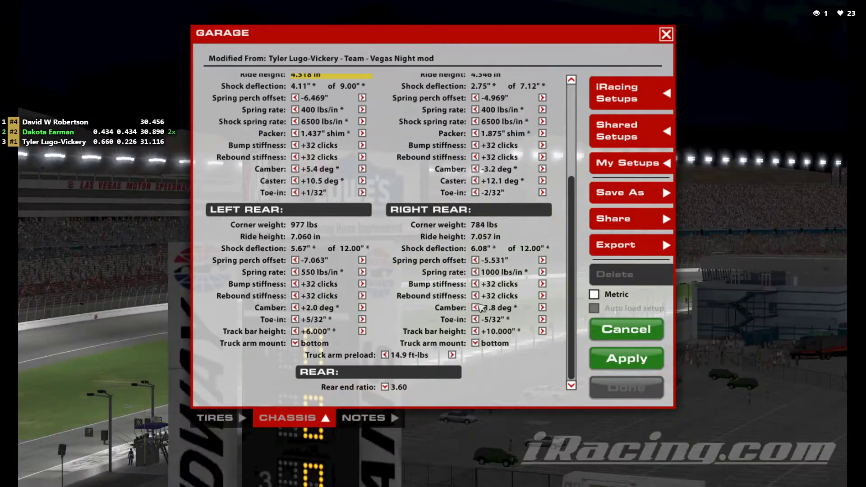
click(475, 308)
click(602, 358)
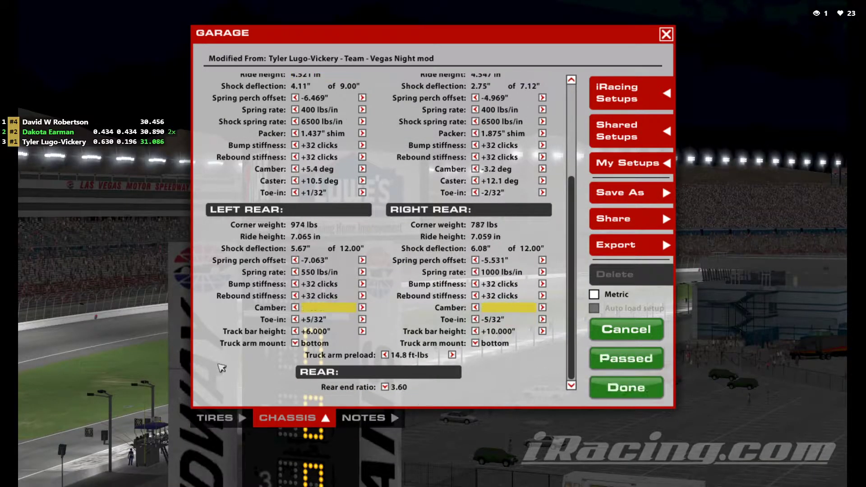
Set the front tape configuration to 60% and apply the change
scroll(204, 354, up, 5)
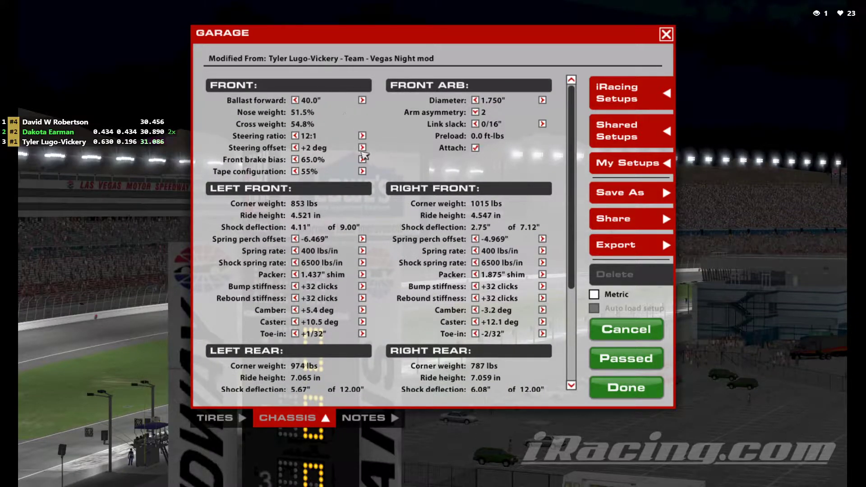
click(362, 172)
click(363, 172)
click(362, 171)
click(591, 361)
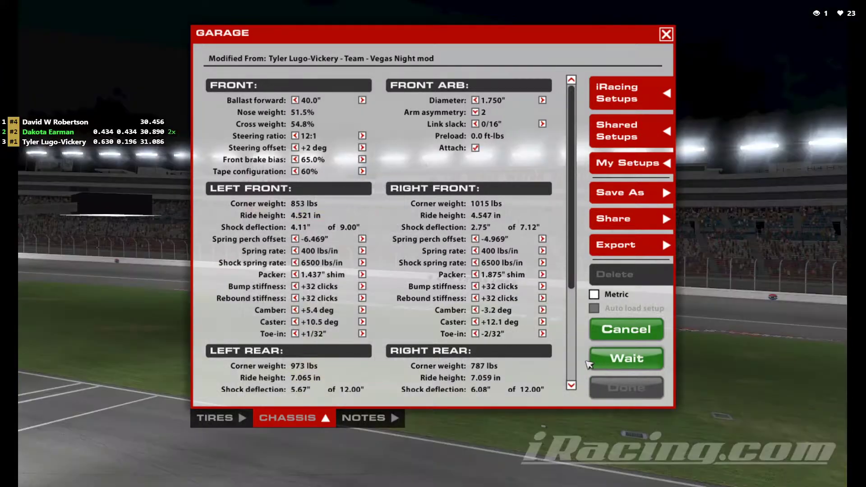
Accept the setup, run practice laps with it, and get out of the car
click(627, 388)
click(433, 54)
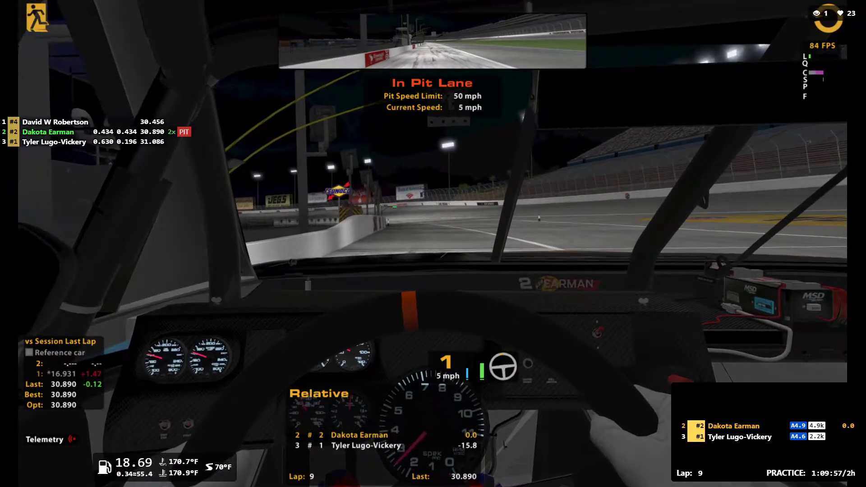
key(F2)
key(F3)
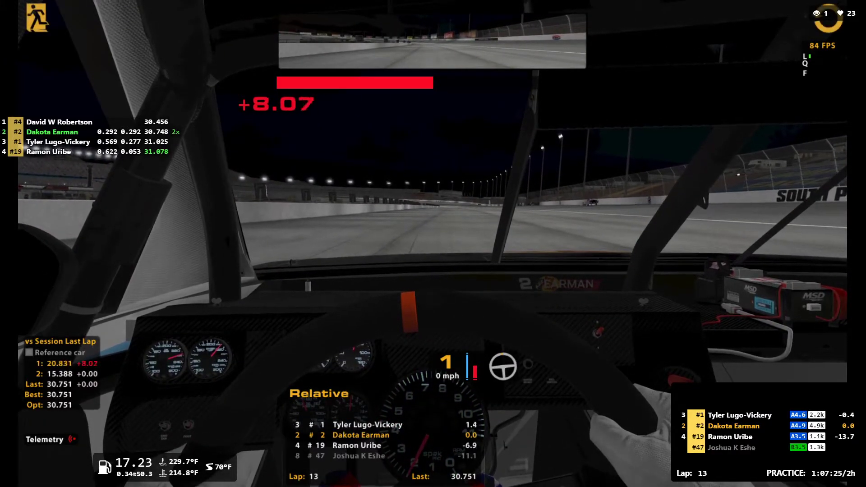
key(Escape)
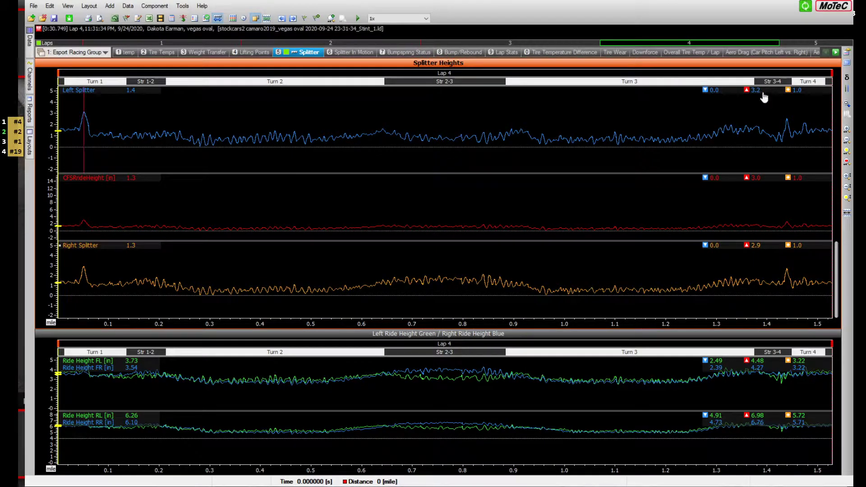
Check the run's splitter and ride height traces in MoTeC, and reopen the chassis setup in the iRacing garage
mouse_move(716, 99)
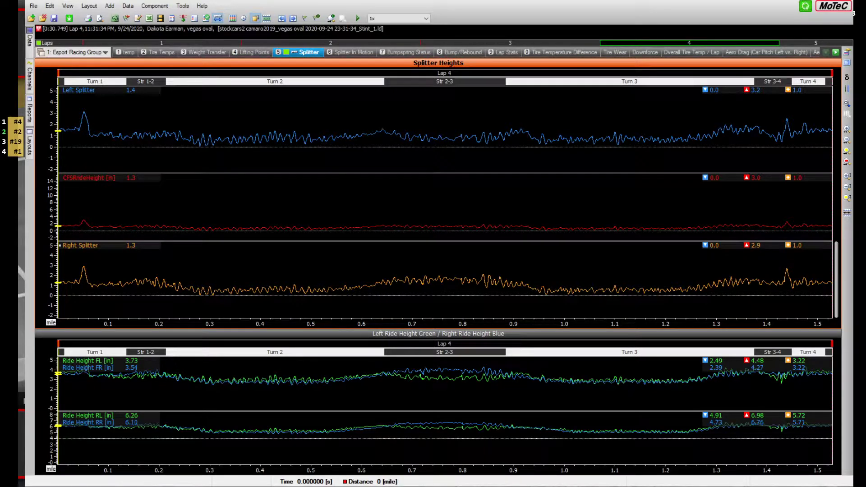
key(alt+Tab)
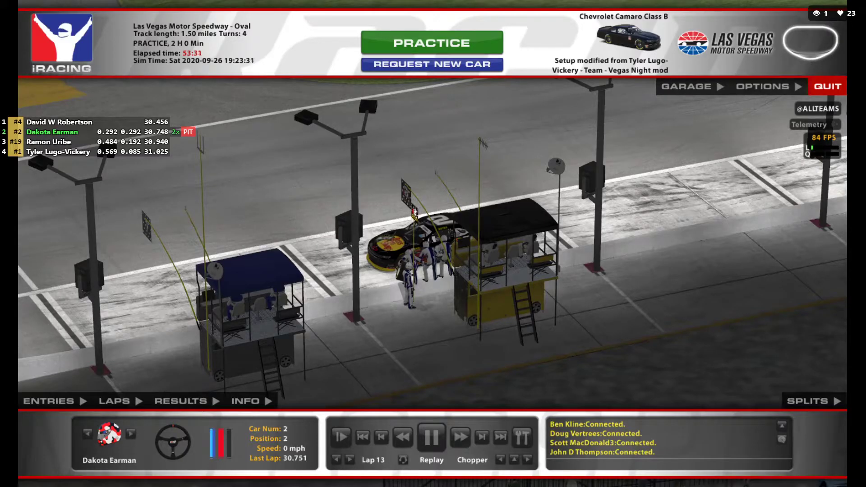
click(686, 86)
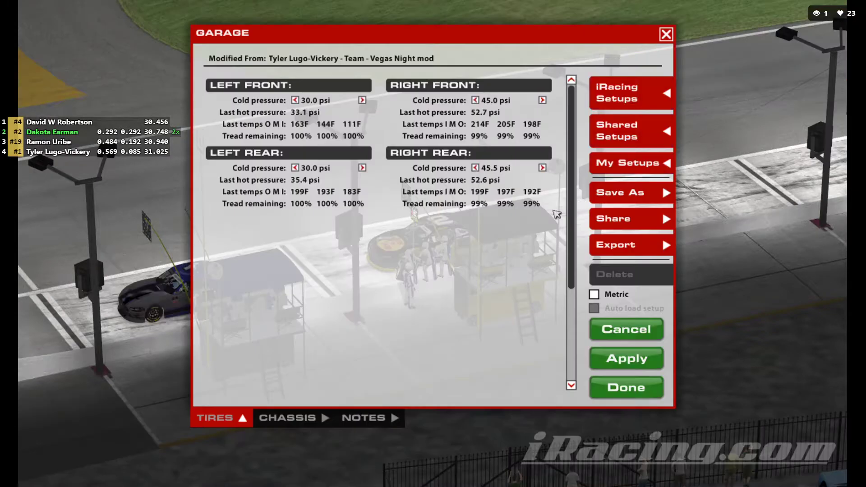
click(298, 418)
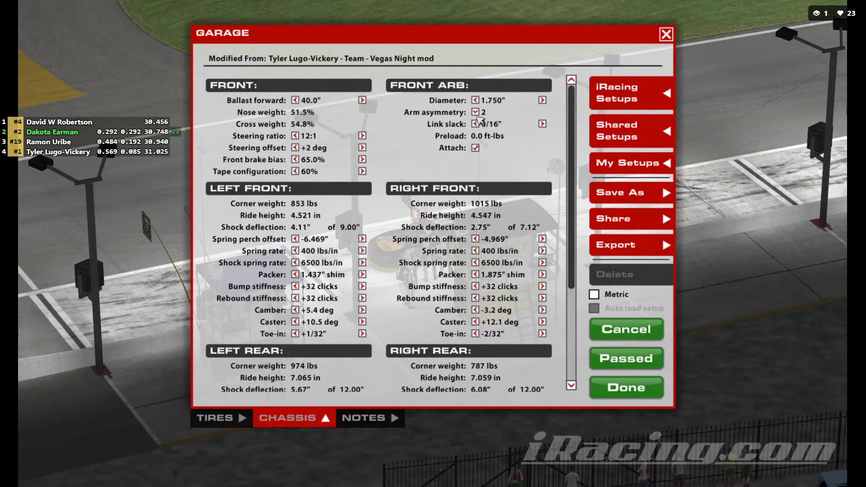
Examine the front ARB, front corner and rear corner settings in the chassis setup
mouse_move(483, 113)
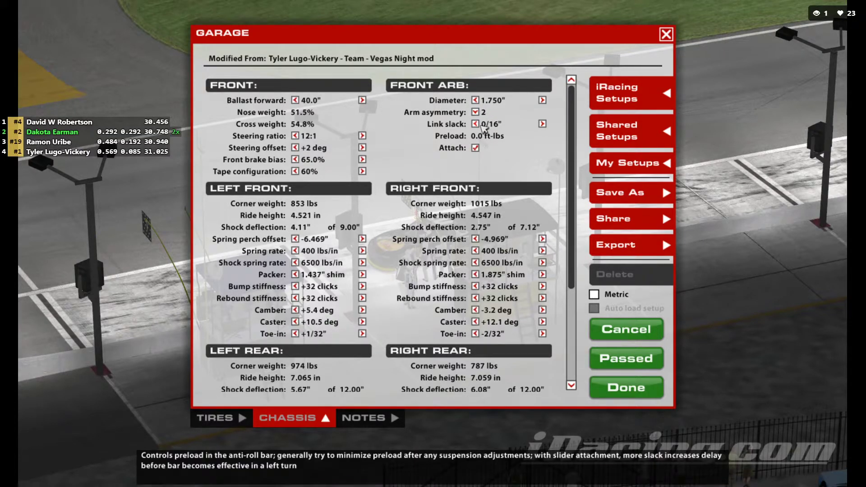
scroll(487, 176, down, 1)
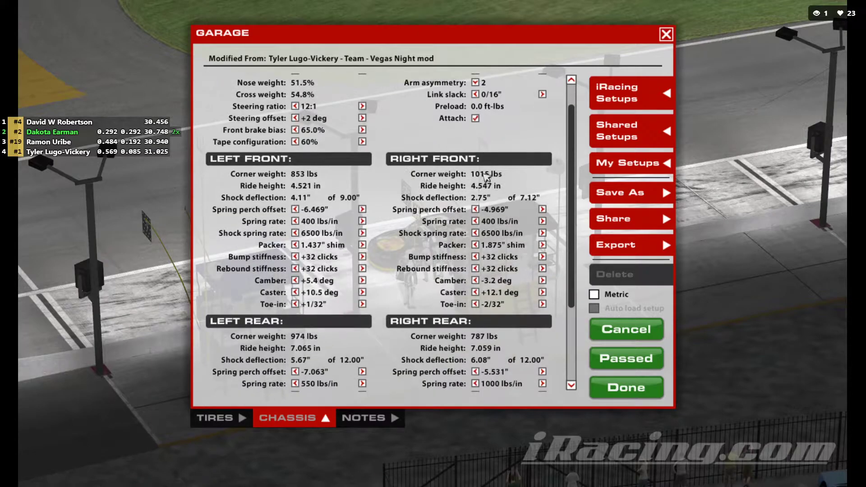
scroll(486, 176, down, 2)
scroll(489, 175, up, 3)
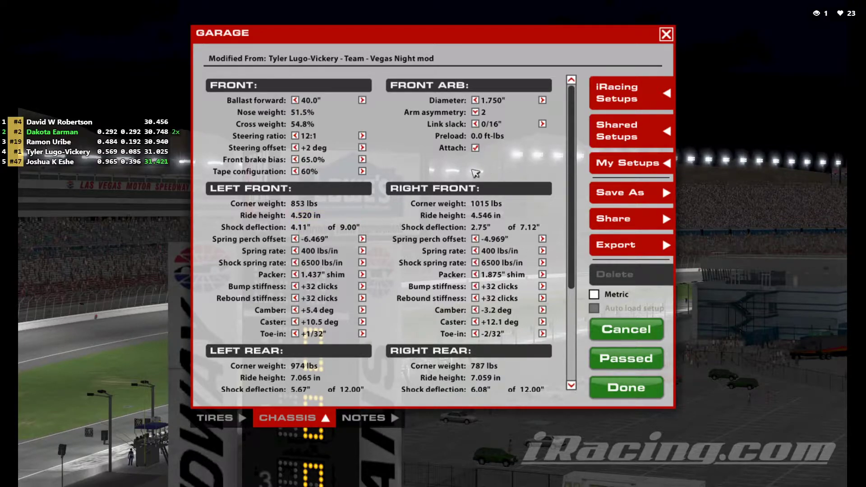
mouse_move(448, 145)
scroll(458, 153, down, 3)
scroll(461, 157, down, 3)
scroll(463, 165, up, 6)
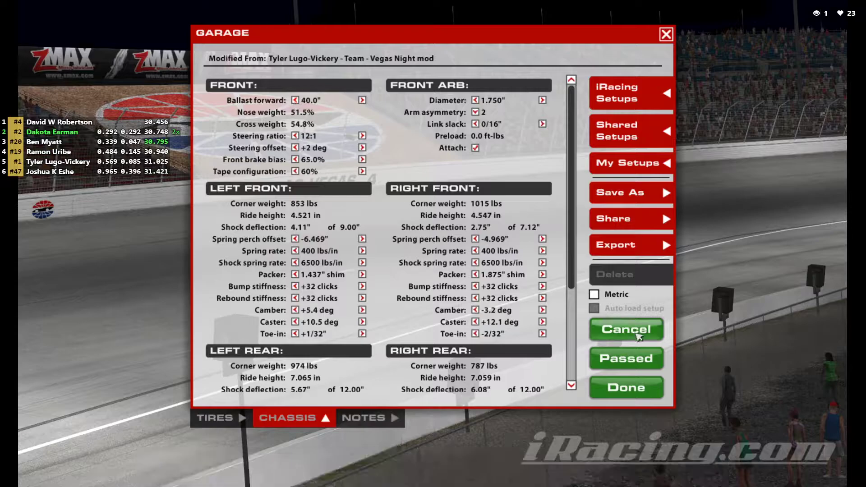
scroll(510, 321, down, 4)
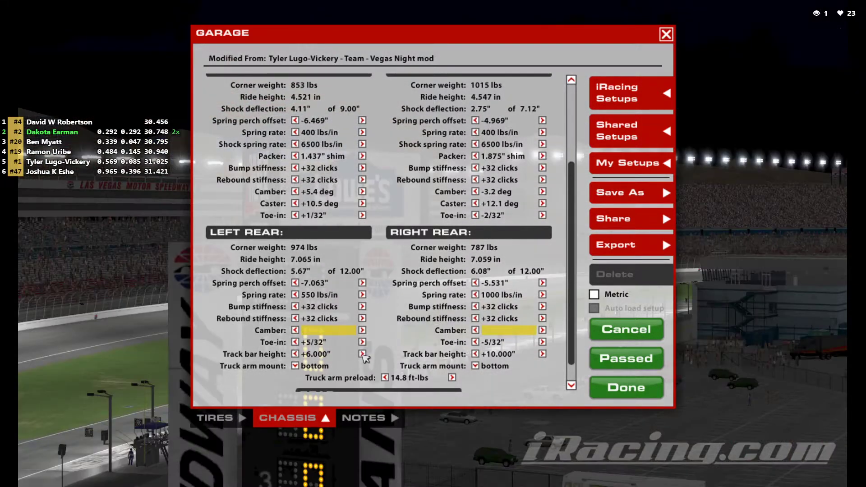
Raise the left rear track bar height to +8.000"
click(362, 354)
click(363, 354)
click(362, 354)
click(363, 354)
click(362, 354)
click(362, 354)
Raise the right rear track bar height to +12.000" and apply the change
click(543, 354)
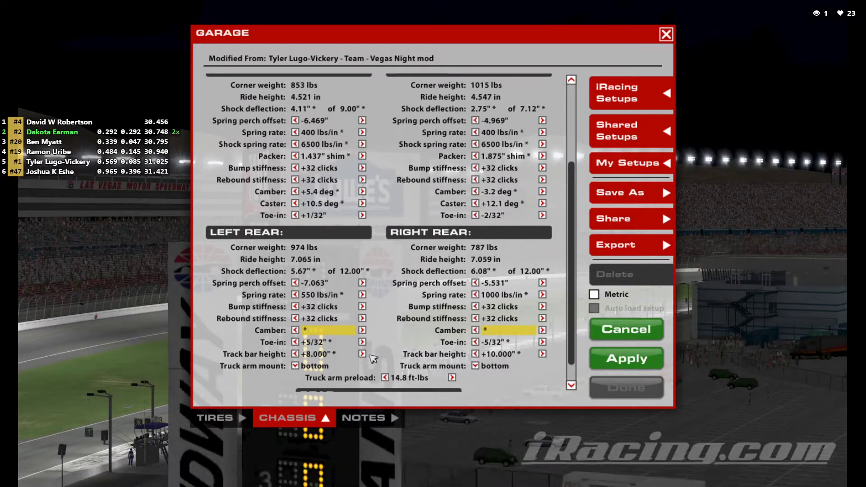
click(543, 354)
click(543, 354)
click(543, 354)
click(543, 354)
click(543, 354)
click(543, 354)
click(543, 354)
click(594, 364)
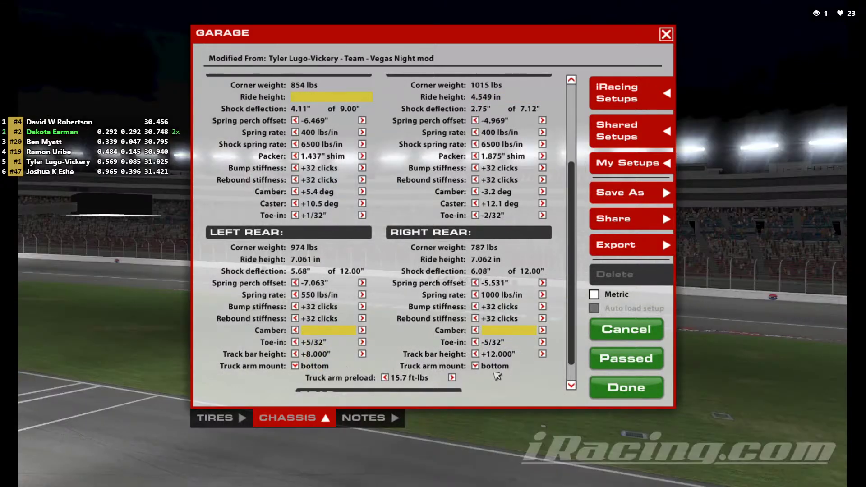
Set the truck arm preload to 2.5 ft-lbs and apply the change
click(386, 378)
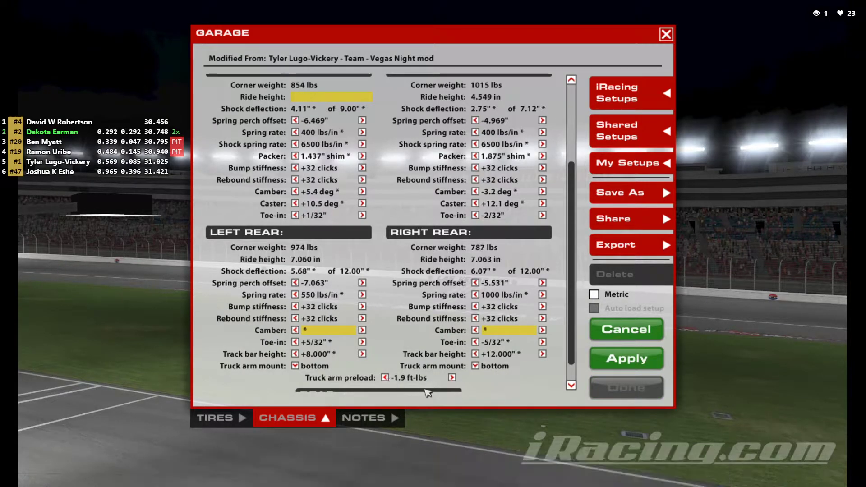
click(452, 378)
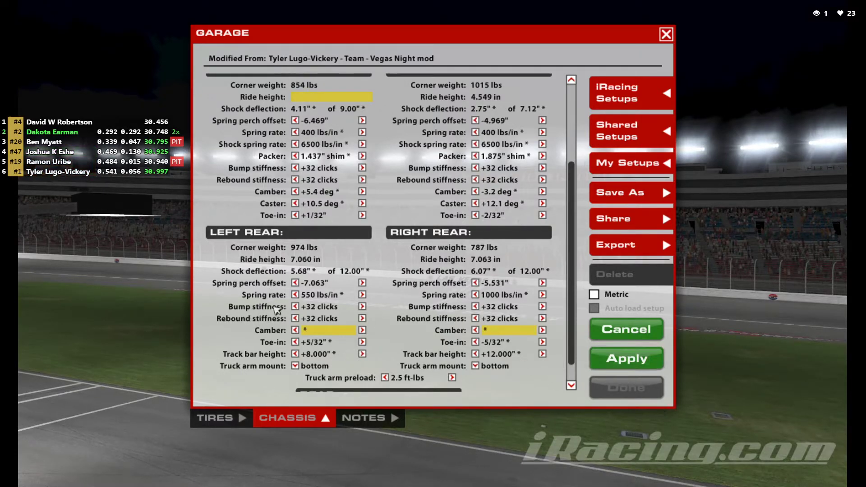
mouse_move(314, 360)
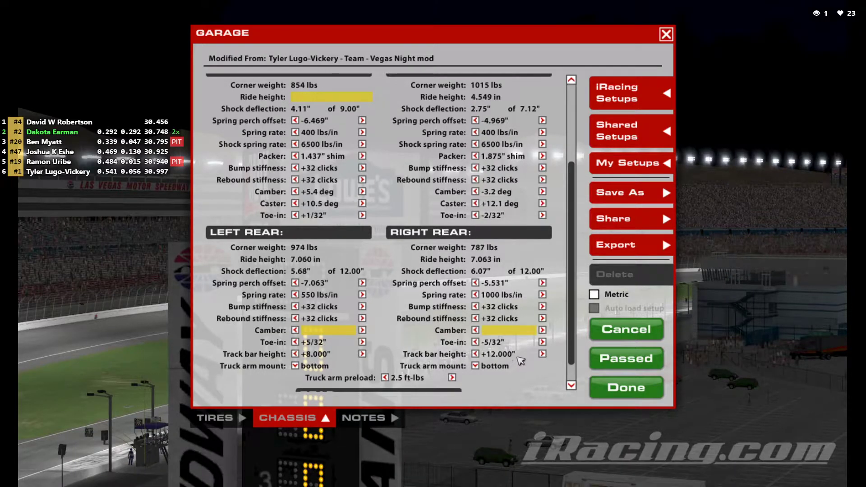
mouse_move(518, 356)
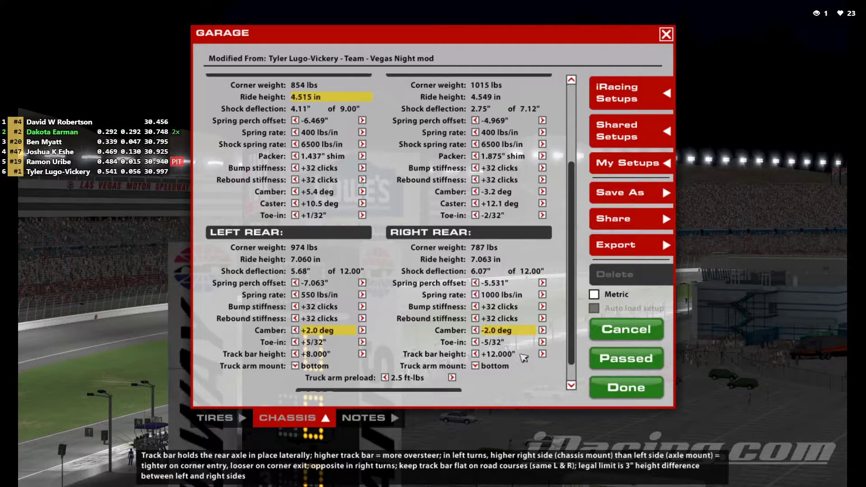
Check the chassis and tire data, accept the setup, and run practice laps before getting out of the car
scroll(496, 356, down, 2)
scroll(493, 357, up, 5)
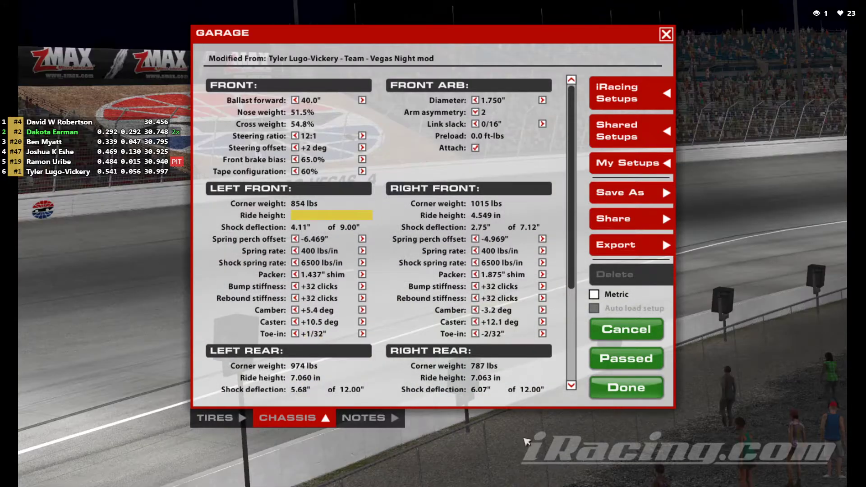
scroll(334, 144, down, 5)
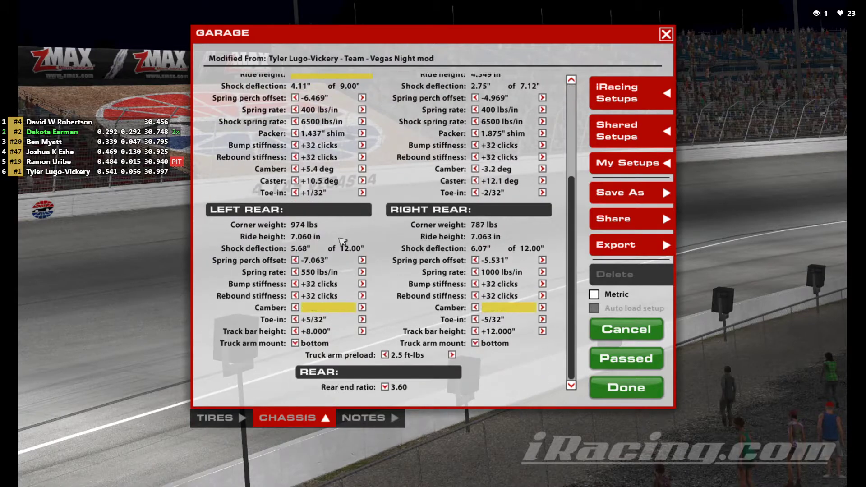
click(215, 418)
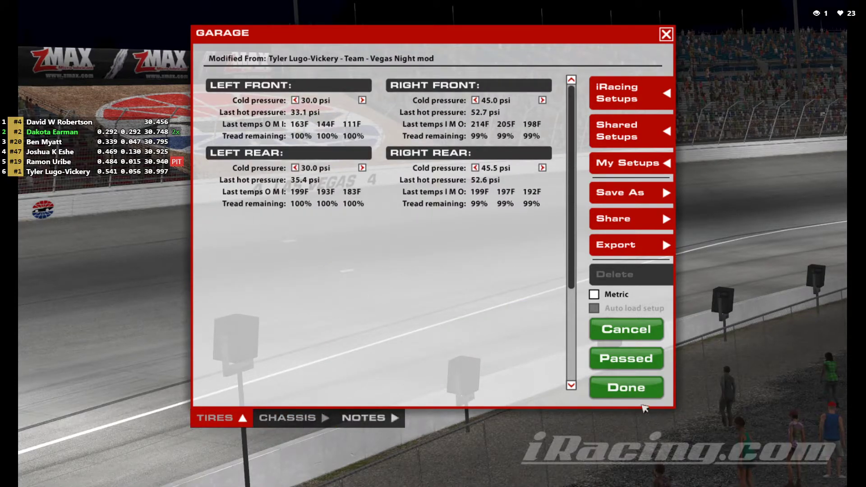
click(634, 388)
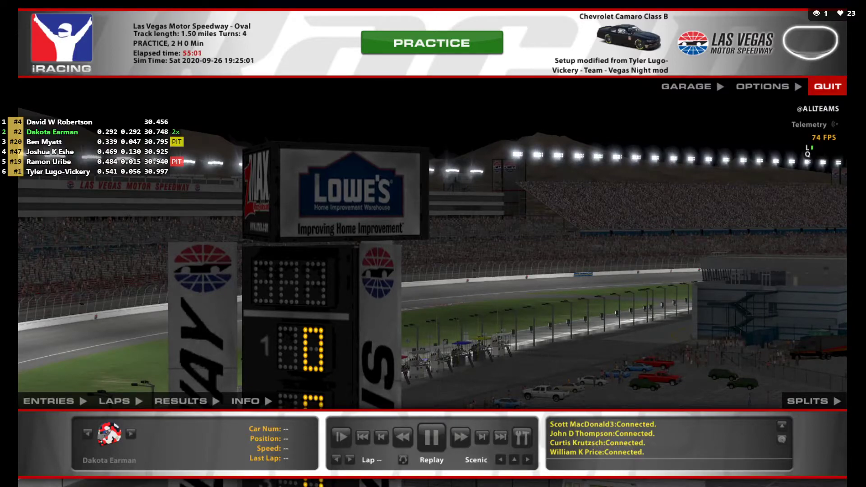
click(479, 34)
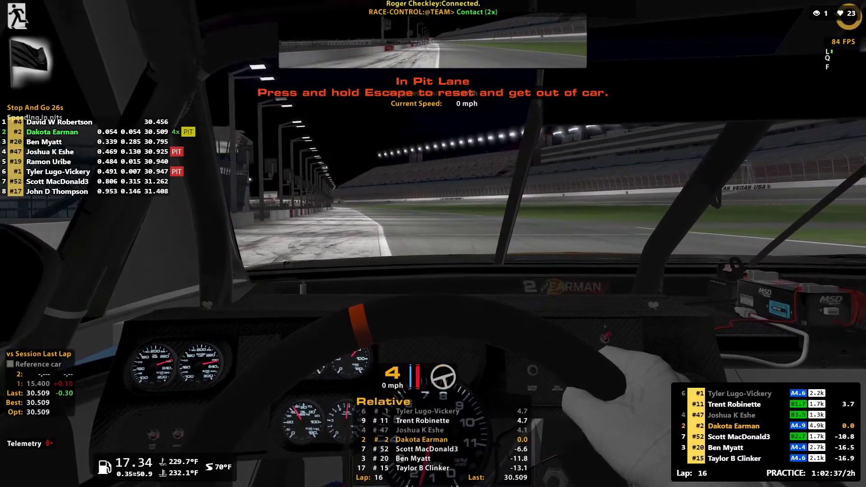
key(Escape)
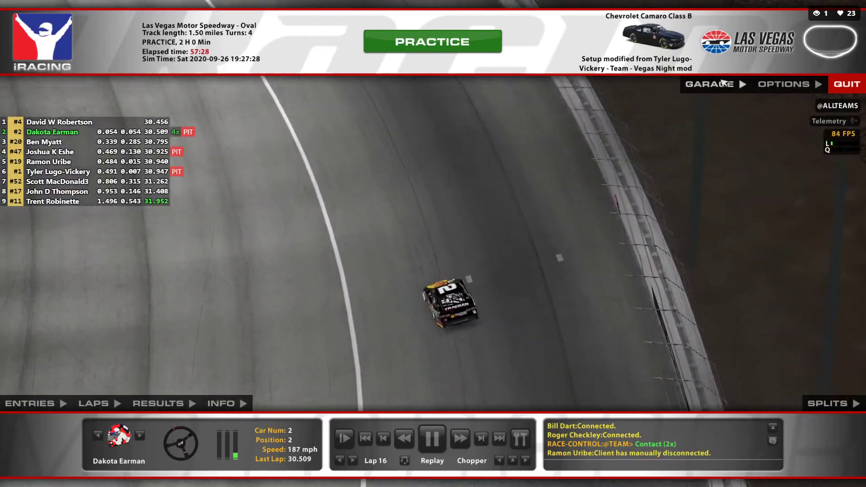
Share the current chassis setup from the garage with one individual driver in the session, and close the garage
click(722, 84)
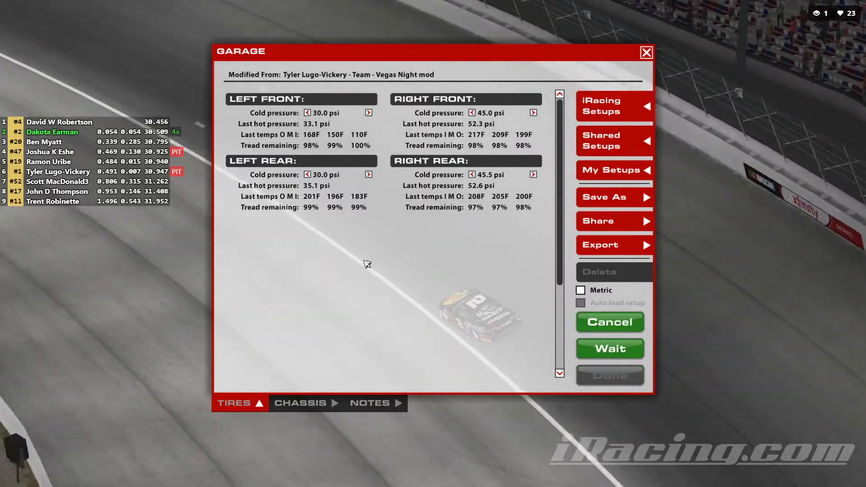
click(301, 404)
scroll(481, 256, down, 6)
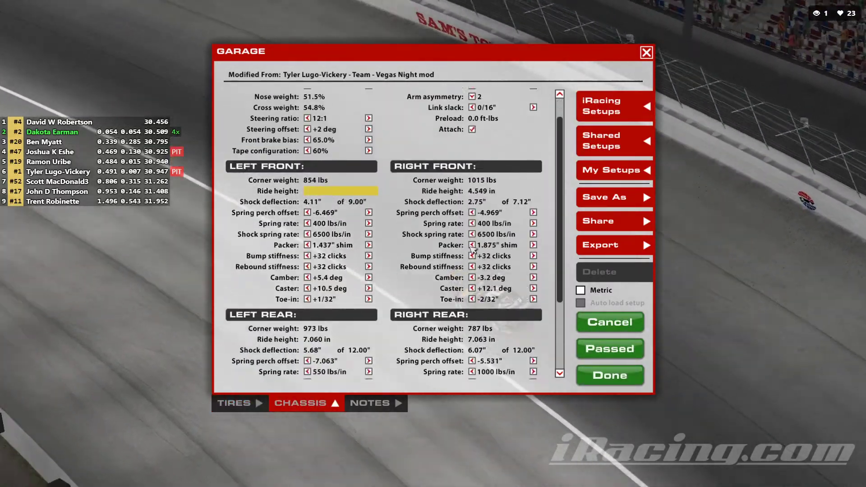
scroll(482, 256, up, 6)
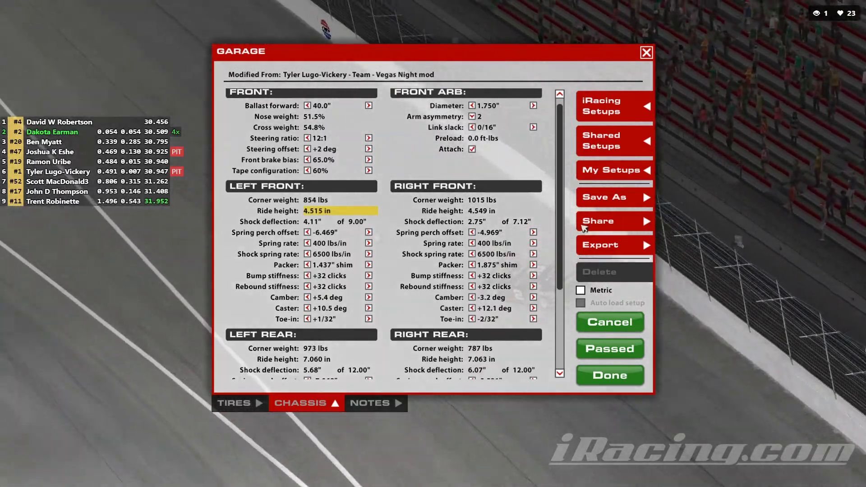
click(583, 227)
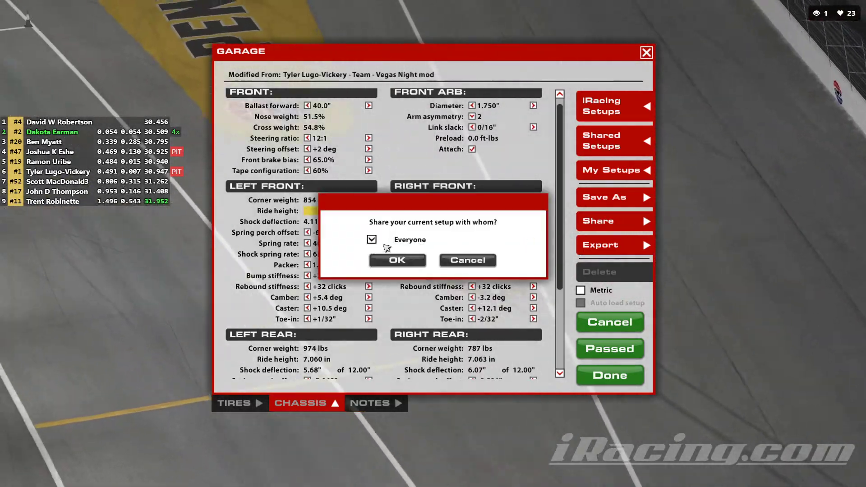
click(409, 240)
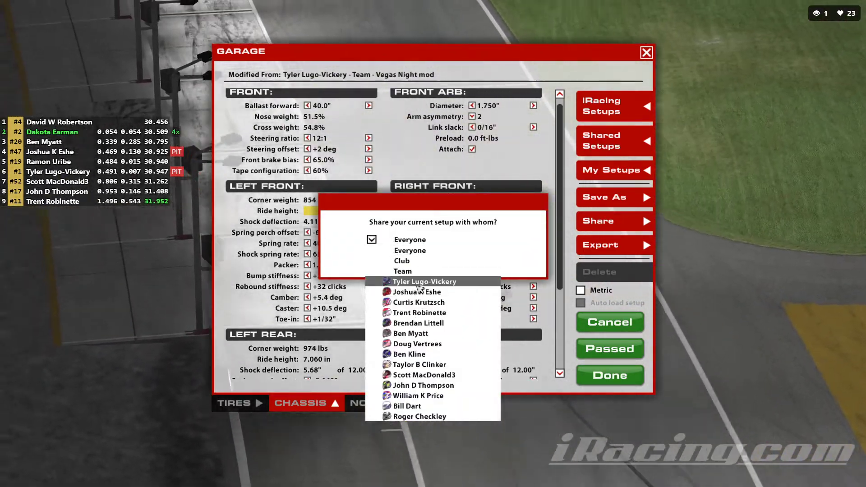
click(425, 281)
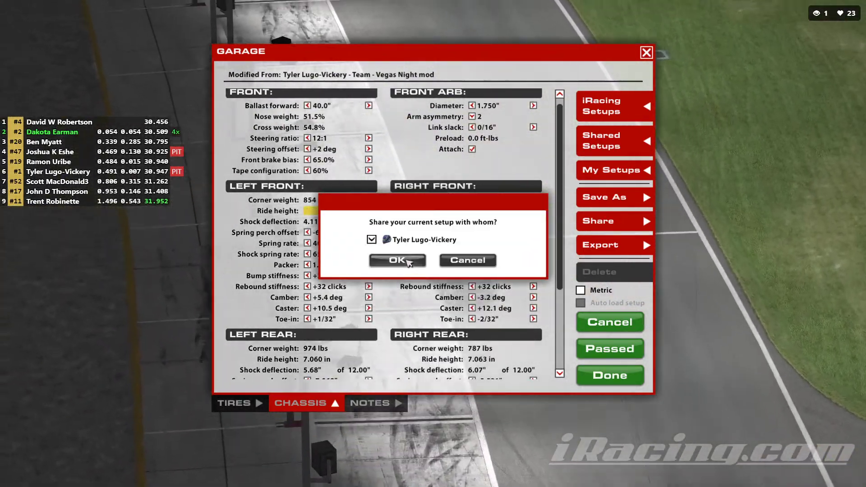
click(402, 258)
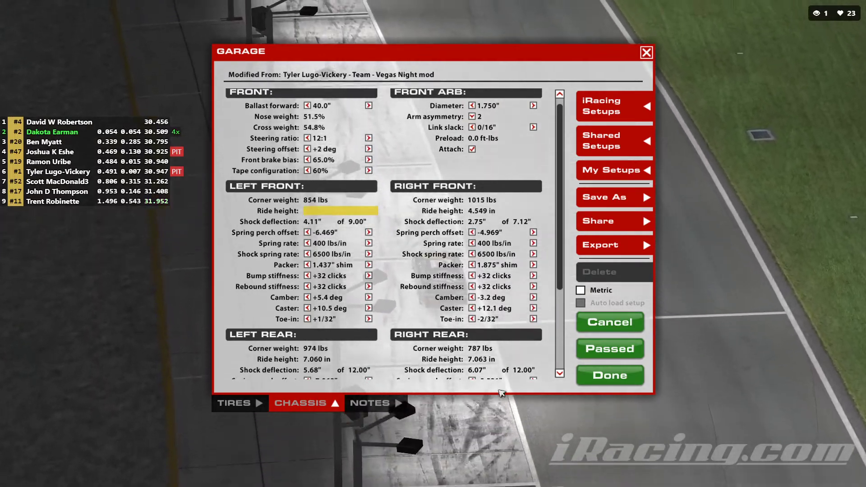
click(603, 384)
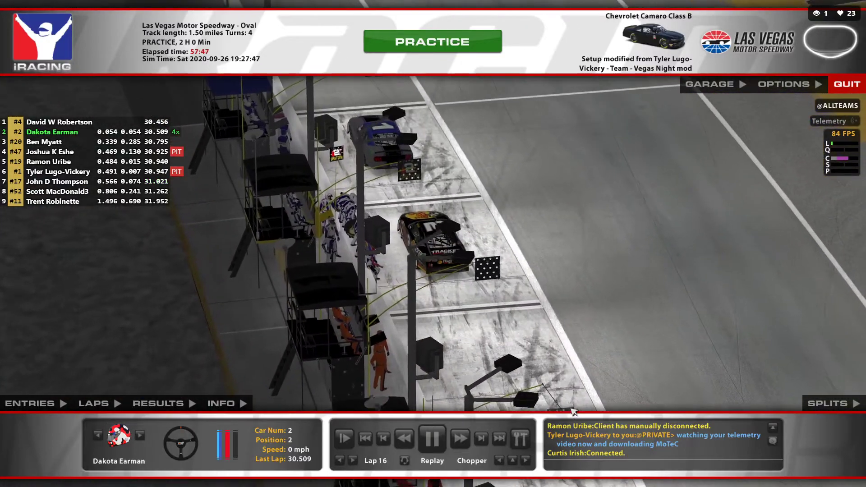
key(v)
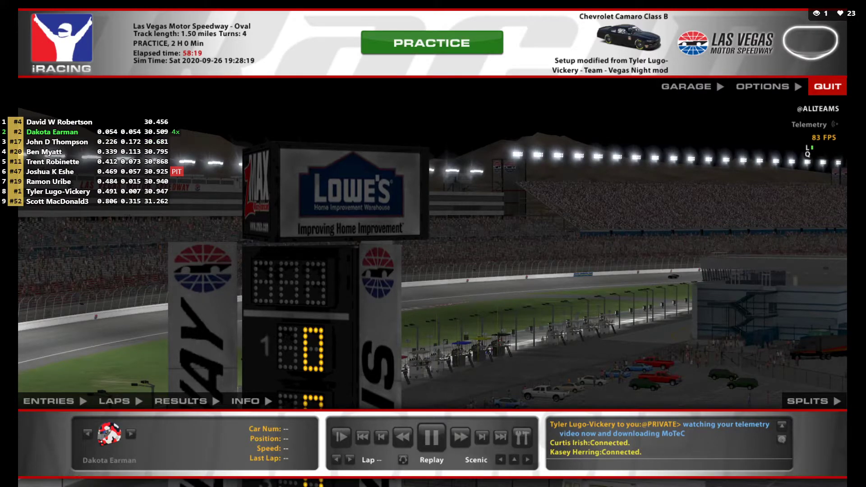
Switch to MoTeC and examine the loaded lap 4's engine temperatures, tire temperatures, weight transfer and lifting points
key(alt+Tab)
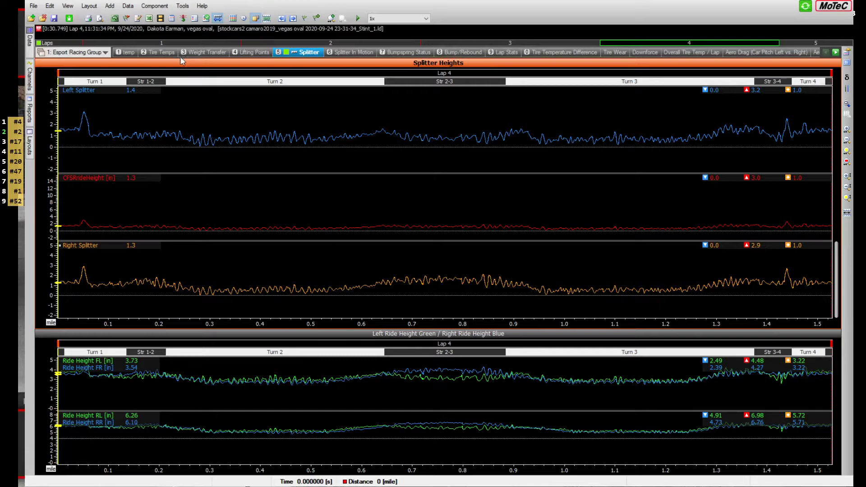
click(141, 52)
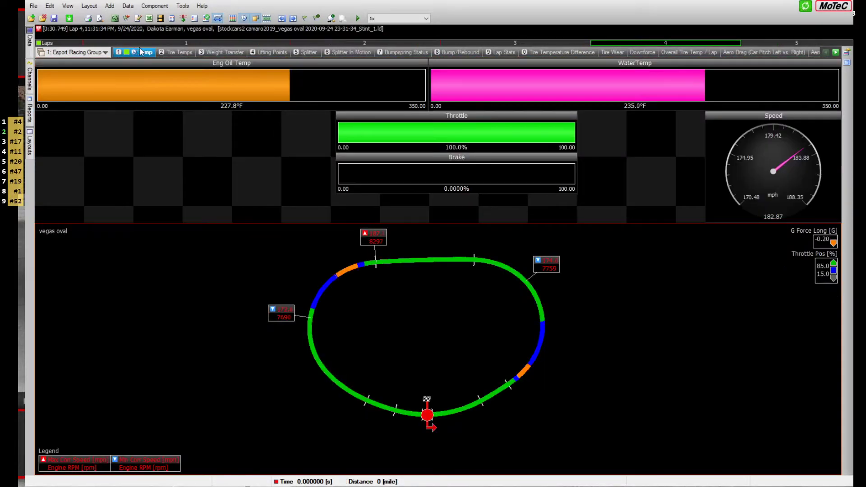
click(176, 53)
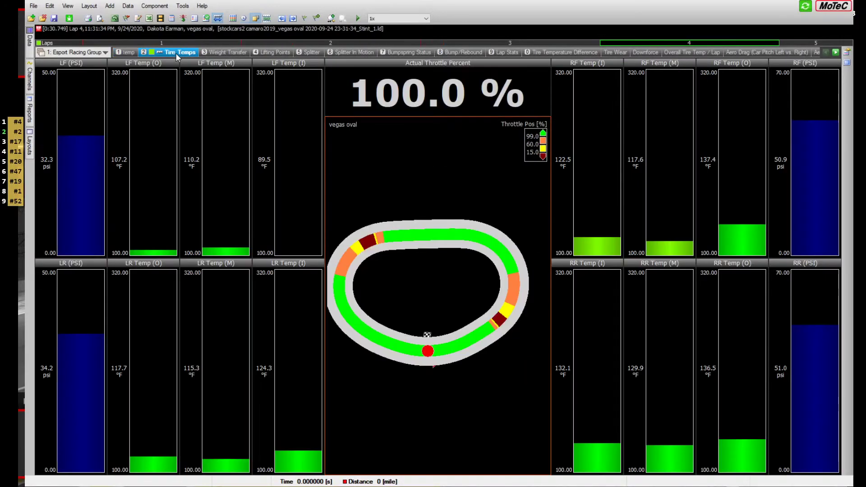
click(213, 54)
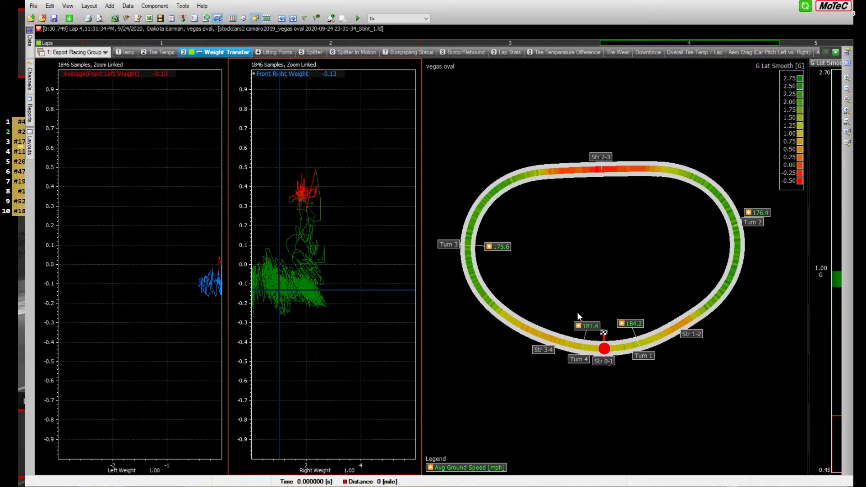
click(276, 52)
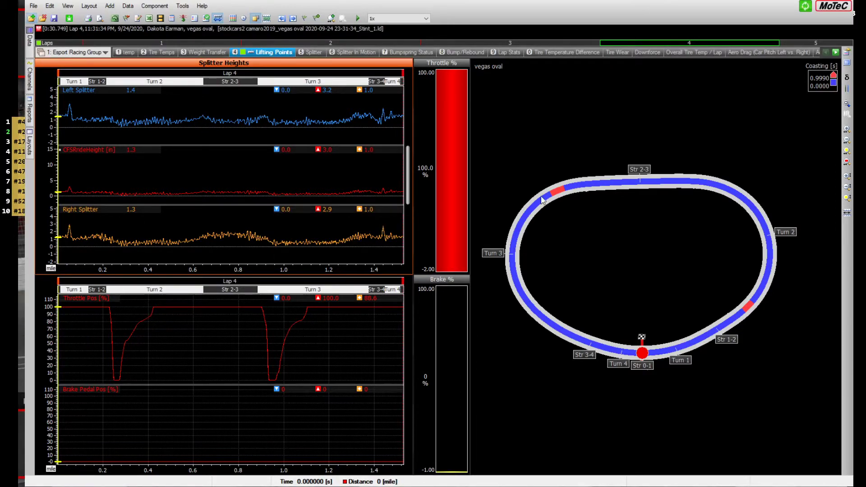
Load lap 3 of the 23-36-38 log, examine its lifting points, splitter, bumpspring, damper, lap stats and tire temperature data, and return to iRacing
key(ctrl+Left)
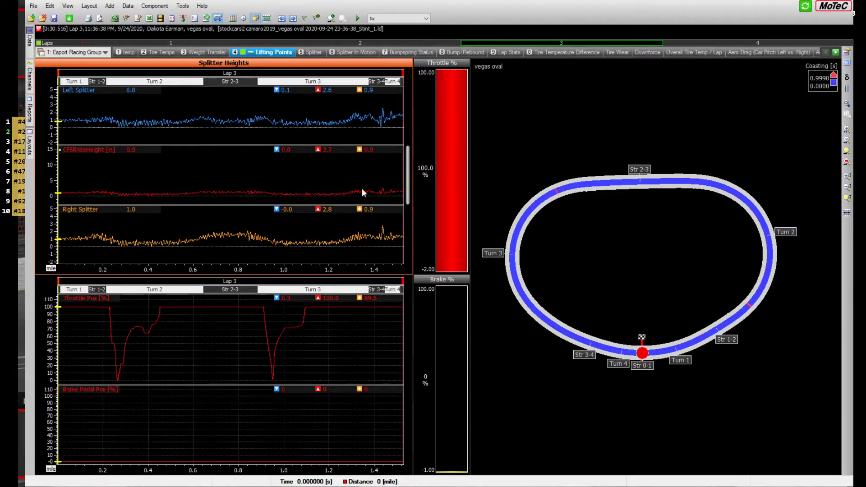
mouse_move(290, 95)
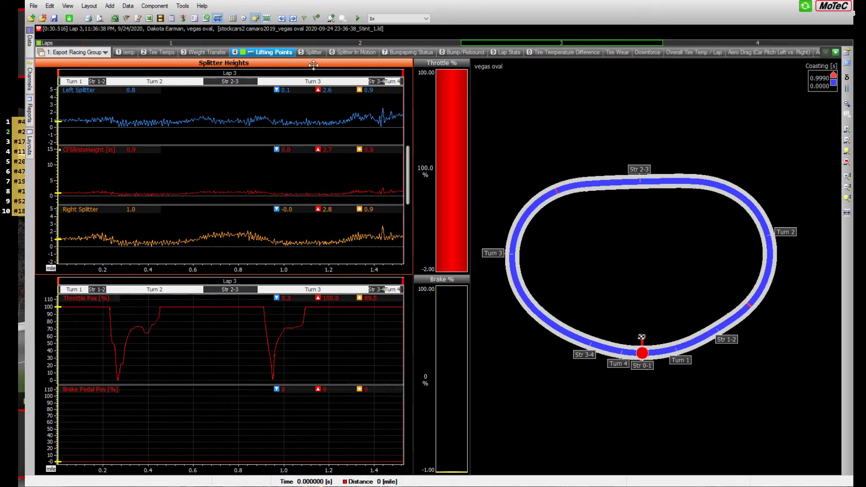
click(307, 53)
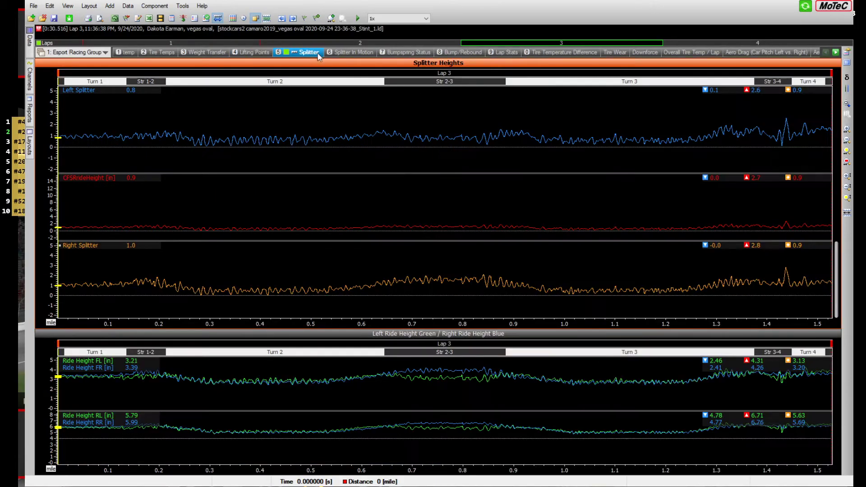
click(366, 53)
click(396, 50)
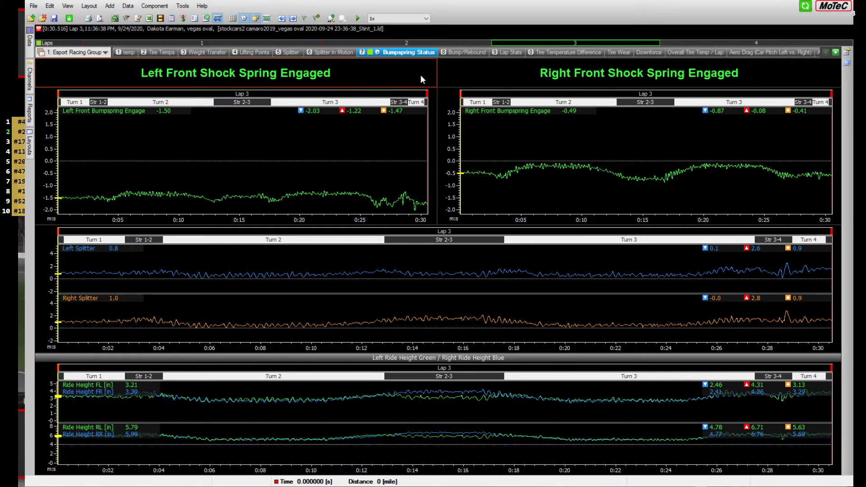
click(463, 53)
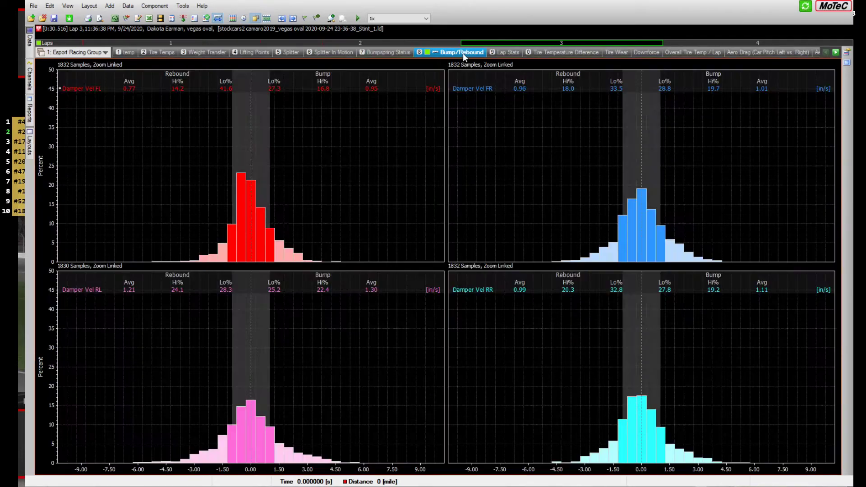
click(496, 53)
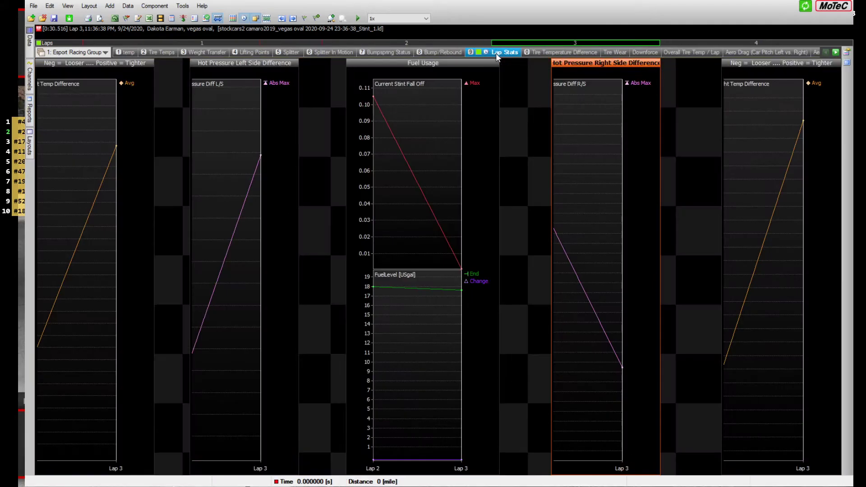
click(576, 51)
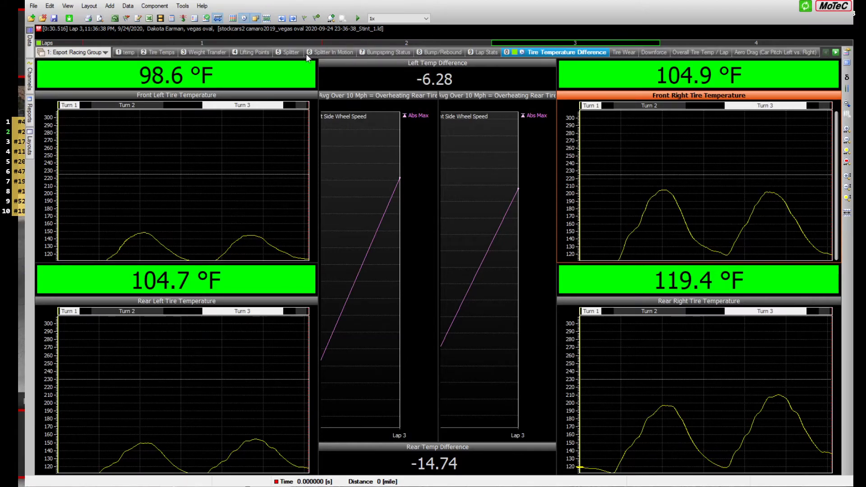
click(288, 53)
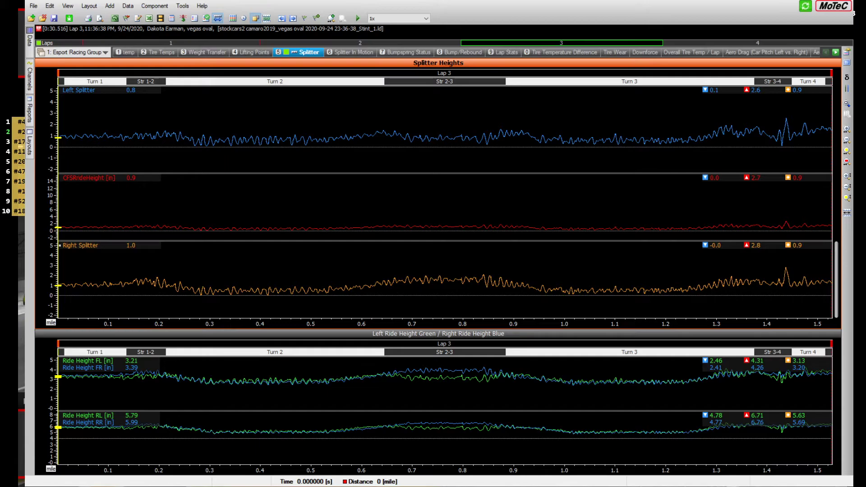
key(alt+Tab)
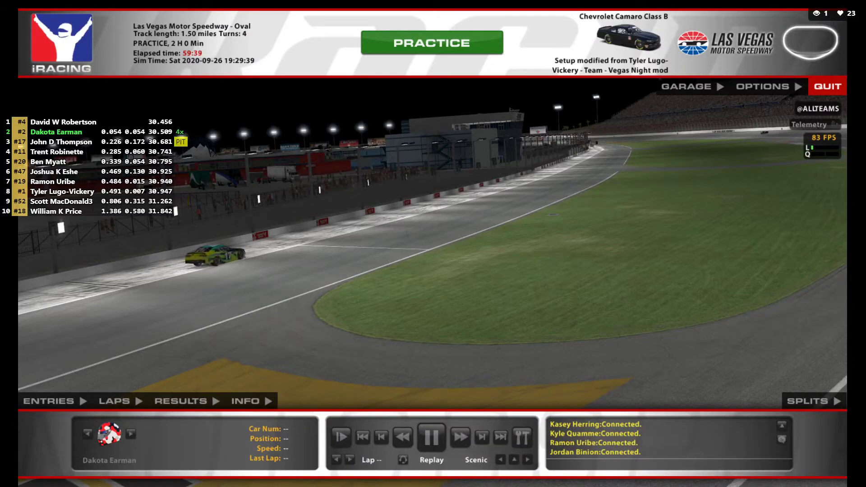
Open the garage's chassis setup and examine the front, rear, spring, track bar, truck arm preload and tape settings
click(688, 87)
click(288, 418)
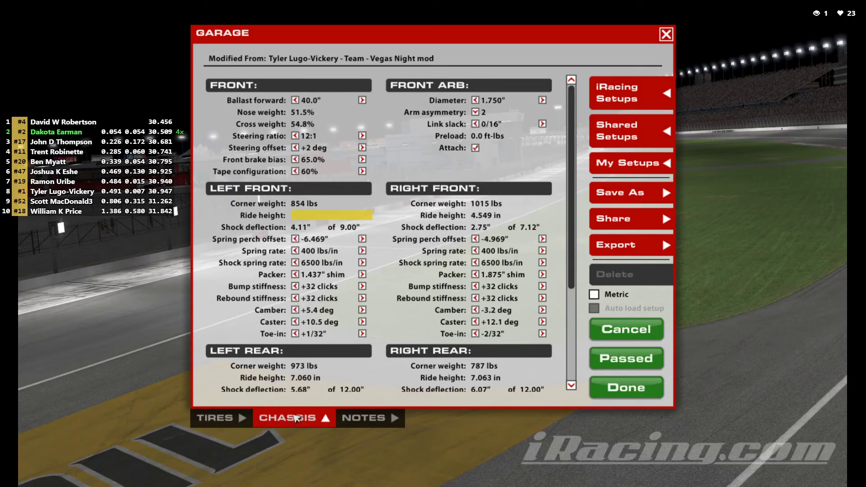
scroll(323, 356, down, 5)
mouse_move(323, 355)
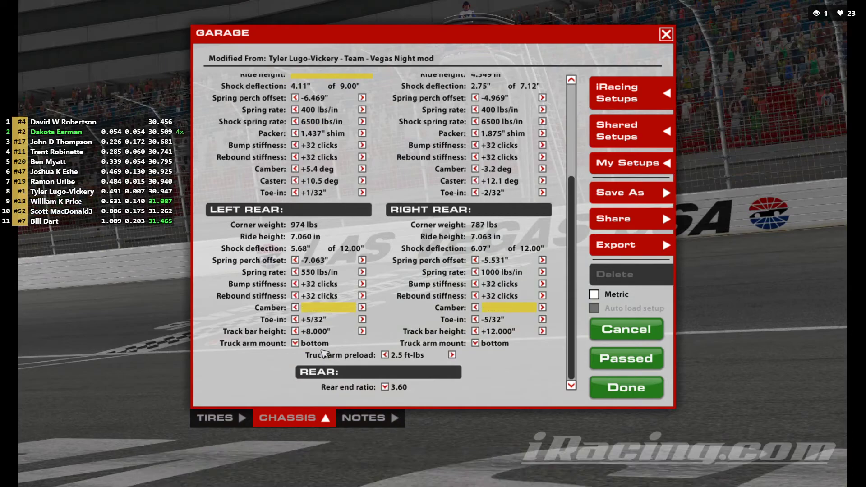
scroll(385, 344, up, 3)
scroll(385, 344, up, 2)
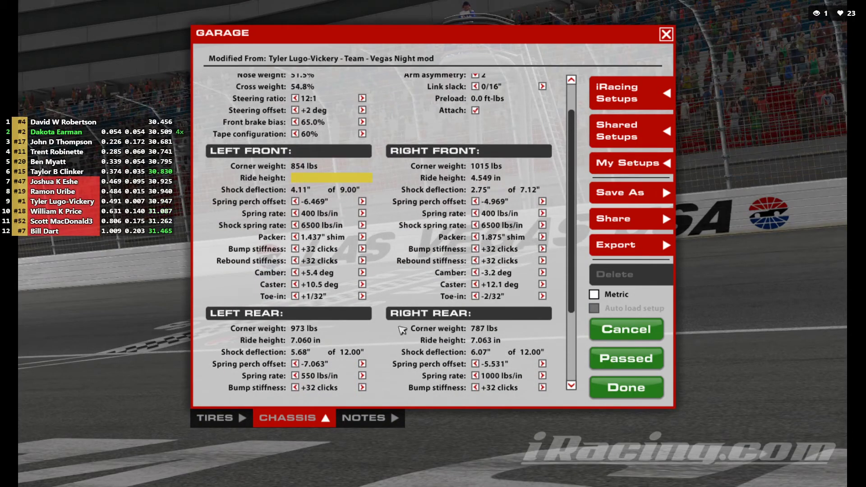
scroll(400, 338, down, 5)
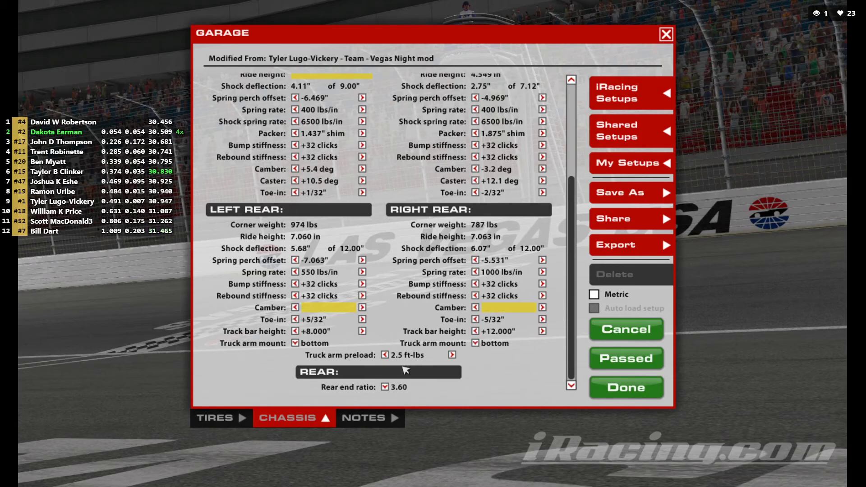
scroll(402, 370, up, 2)
scroll(401, 370, up, 2)
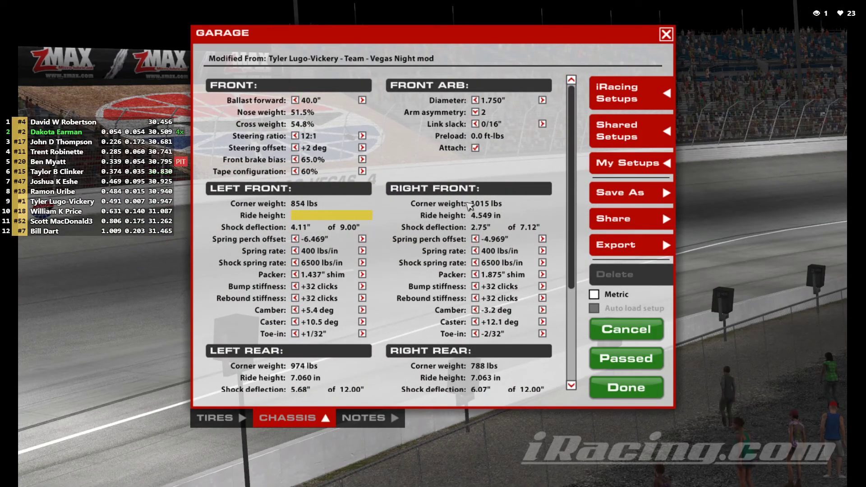
Save the modified chassis setup over the existing Vegas Night mod setup, accept it and close the garage
click(622, 194)
click(554, 346)
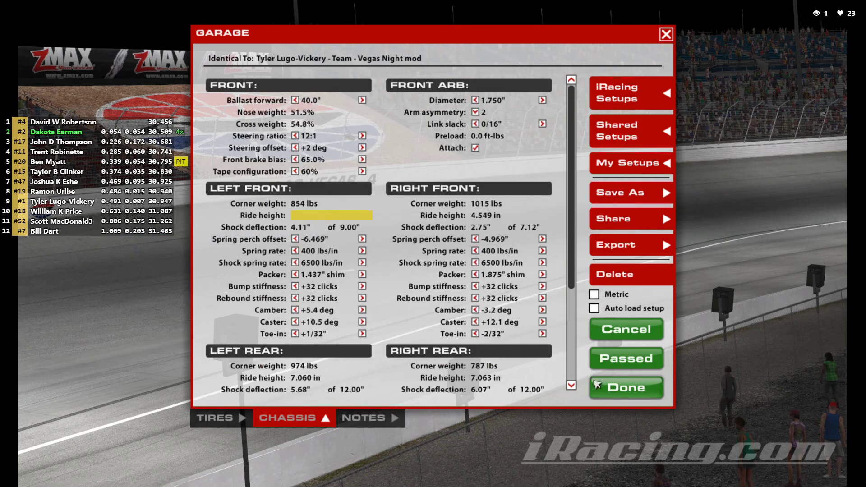
click(623, 391)
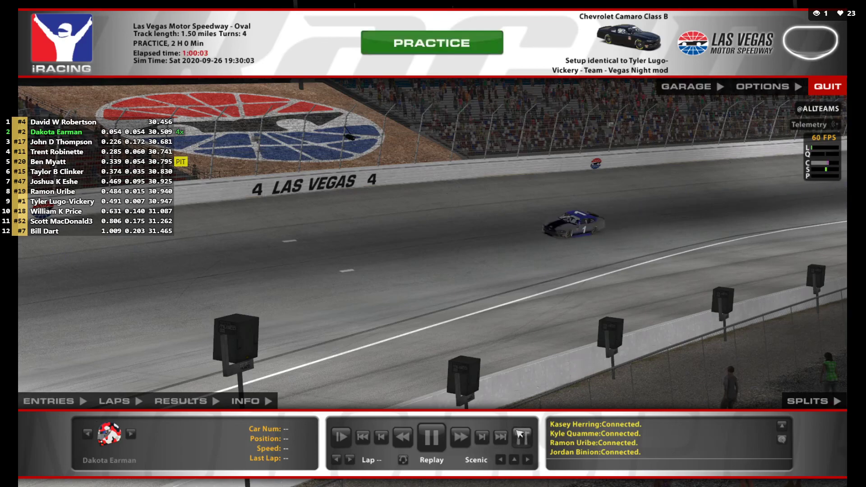